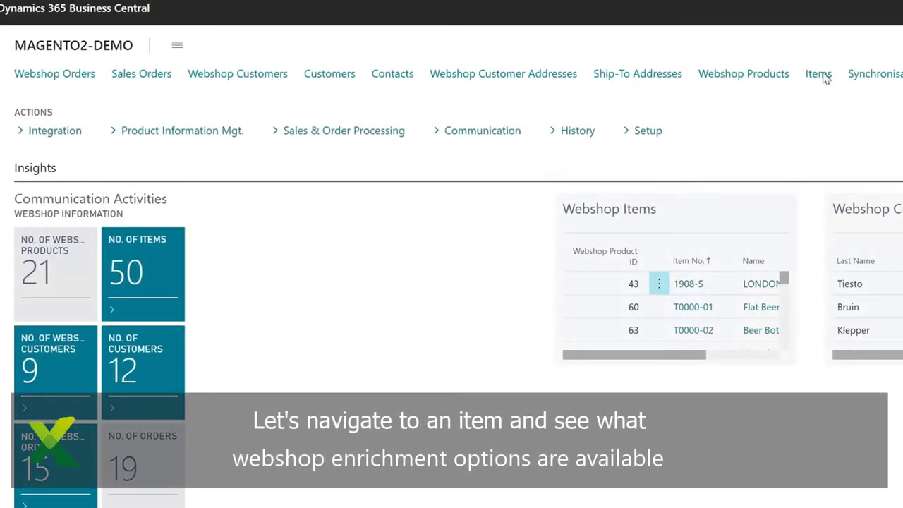
Examine the webshop enrichment options on the card of item W0000-01, AIX Maison Saint AIX Dry Rose 2019, and leave the card
{"action": "left_click", "coordinate": [818, 74]}
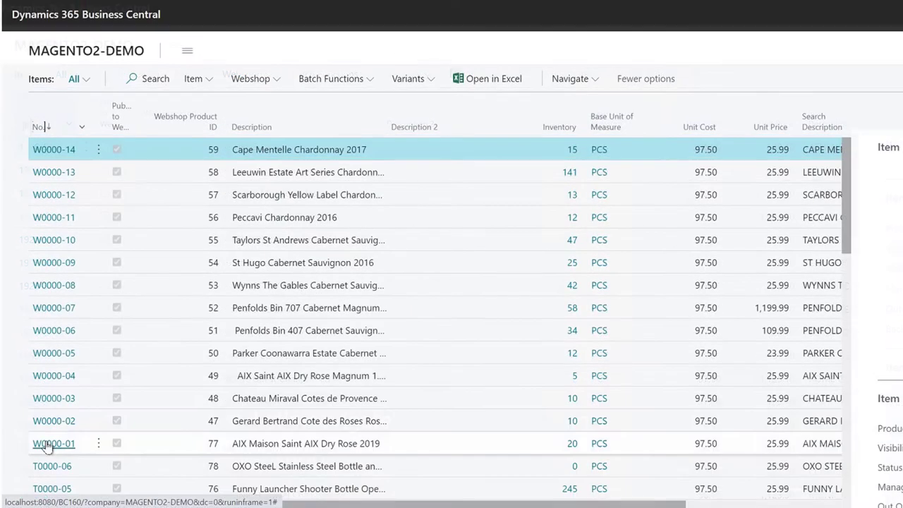
{"action": "left_click", "coordinate": [46, 445]}
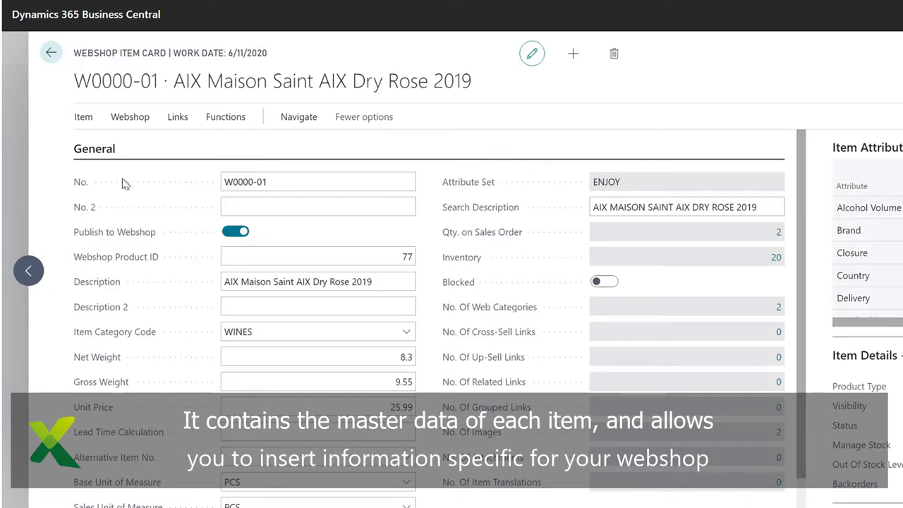
{"action": "left_click", "coordinate": [131, 119]}
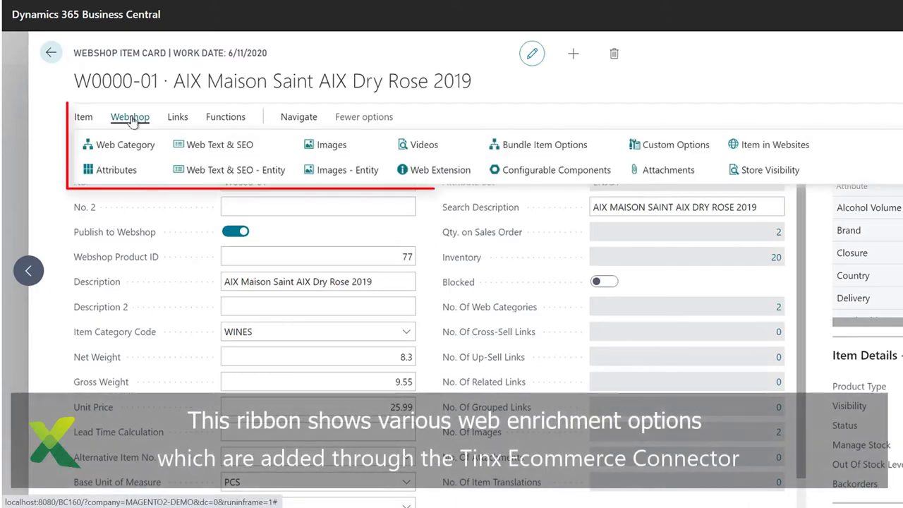
{"action": "left_click", "coordinate": [52, 55]}
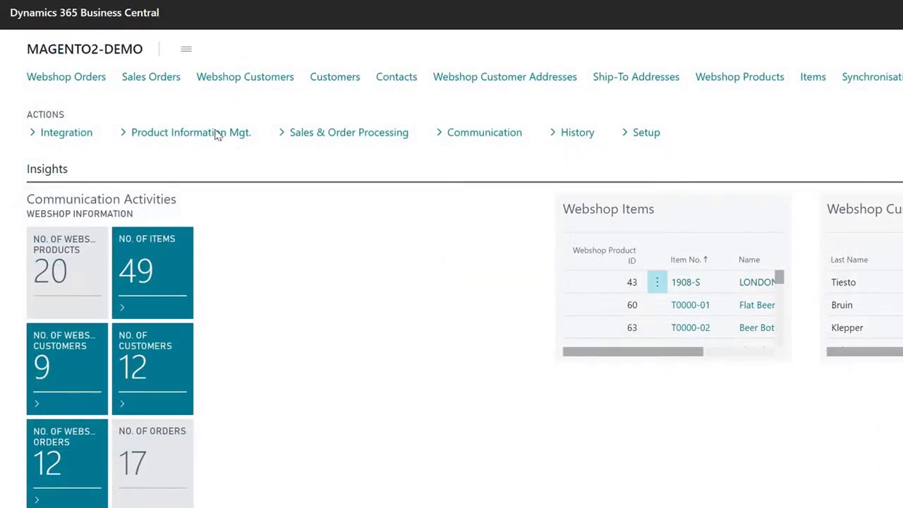
Open the Web Category page from the product information management categories
{"action": "left_click", "coordinate": [217, 135]}
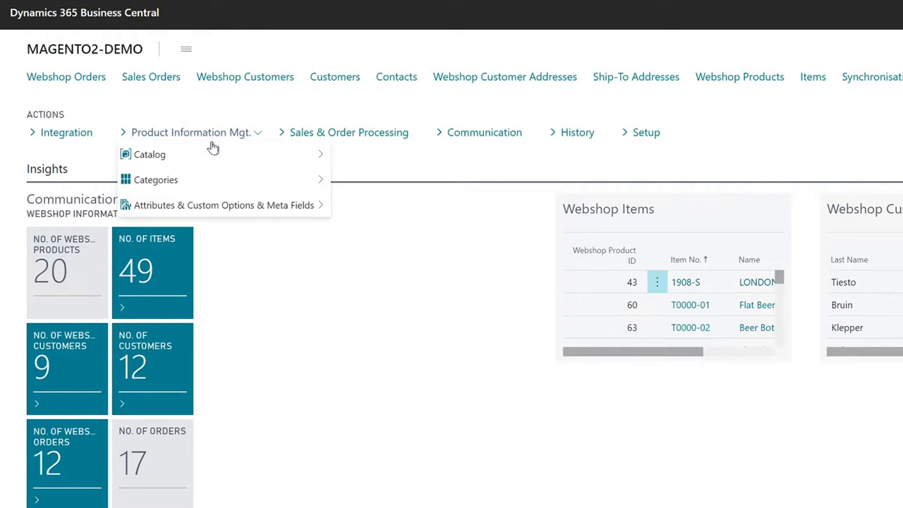
{"action": "mouse_move", "coordinate": [205, 182]}
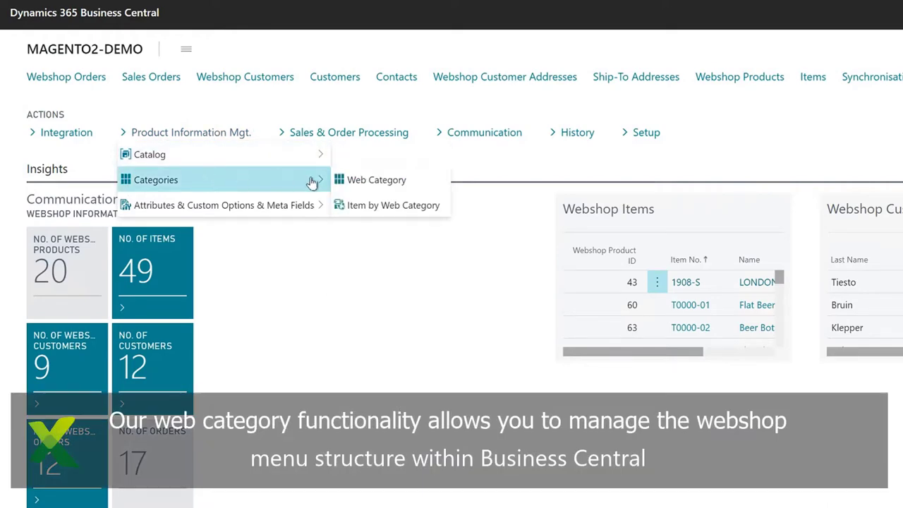
{"action": "left_click", "coordinate": [362, 183]}
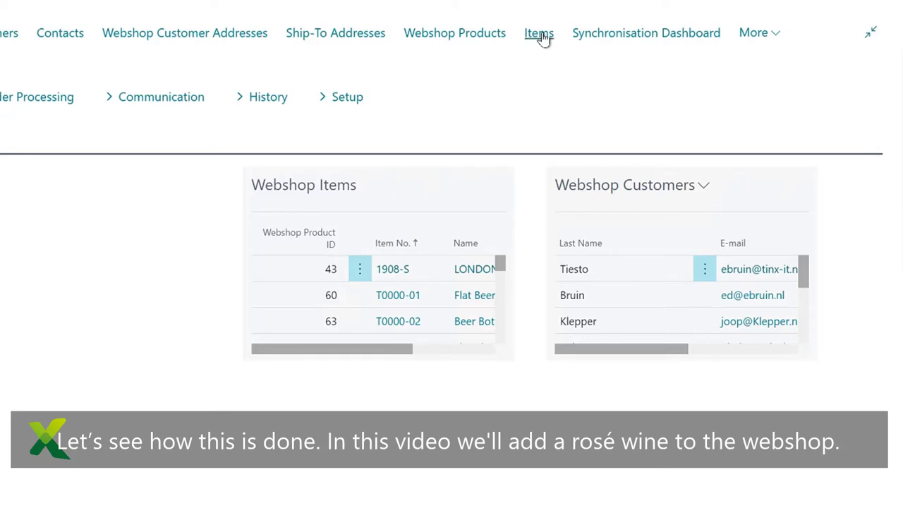
Open wine item W0000-01 from the items list
{"action": "left_click", "coordinate": [541, 35]}
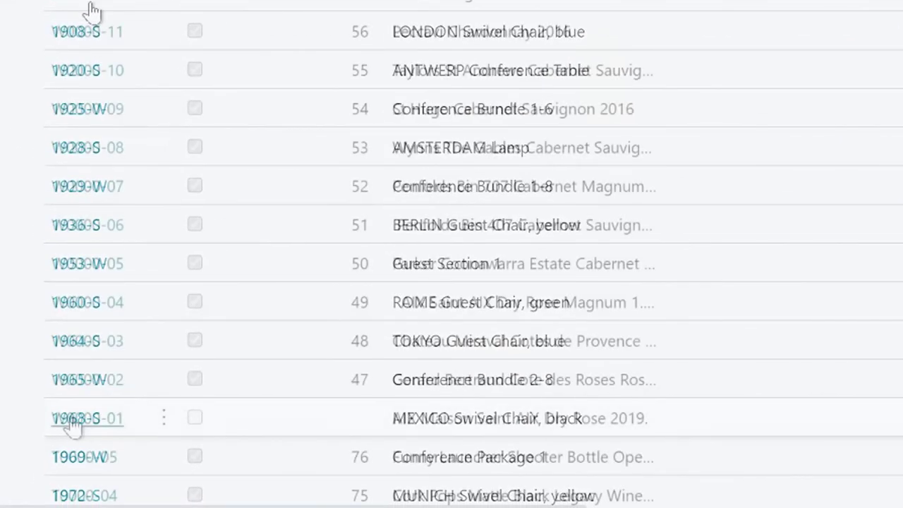
{"action": "left_click", "coordinate": [69, 427]}
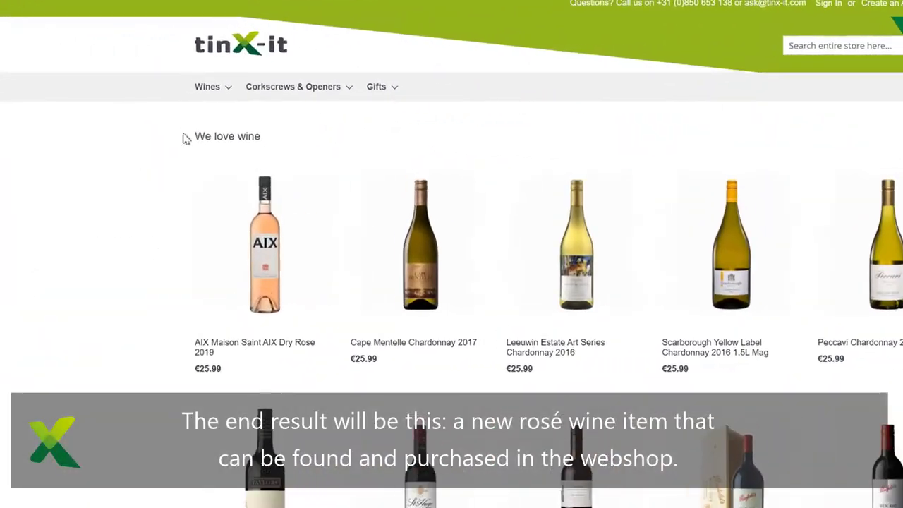
Switch to the tinX-it webshop, browse its Rose wines and open the AIX Maison Saint AIX Dry Rose 2019 product
{"action": "mouse_move", "coordinate": [209, 94]}
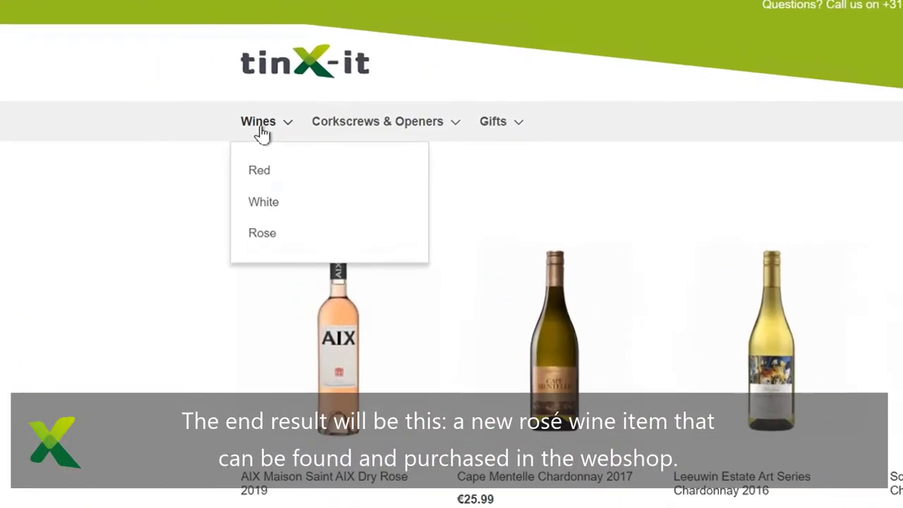
{"action": "left_click", "coordinate": [265, 233]}
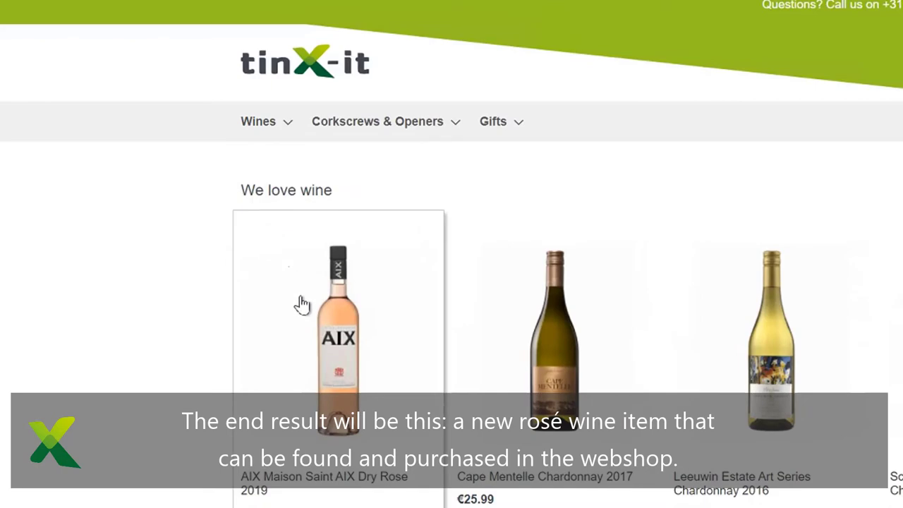
{"action": "left_click", "coordinate": [334, 227]}
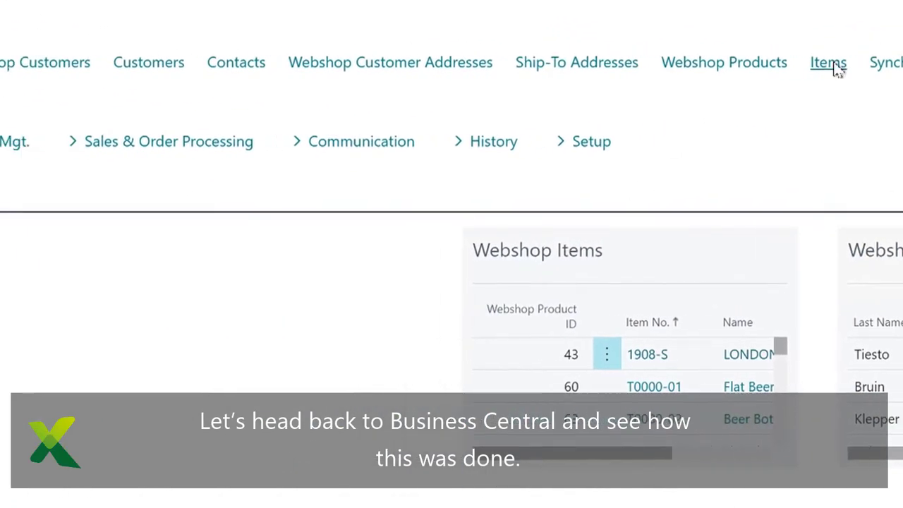
Return to Business Central, open the webshop item card of W0000-01 and check its Publish to Webshop setting
{"action": "left_click", "coordinate": [713, 67]}
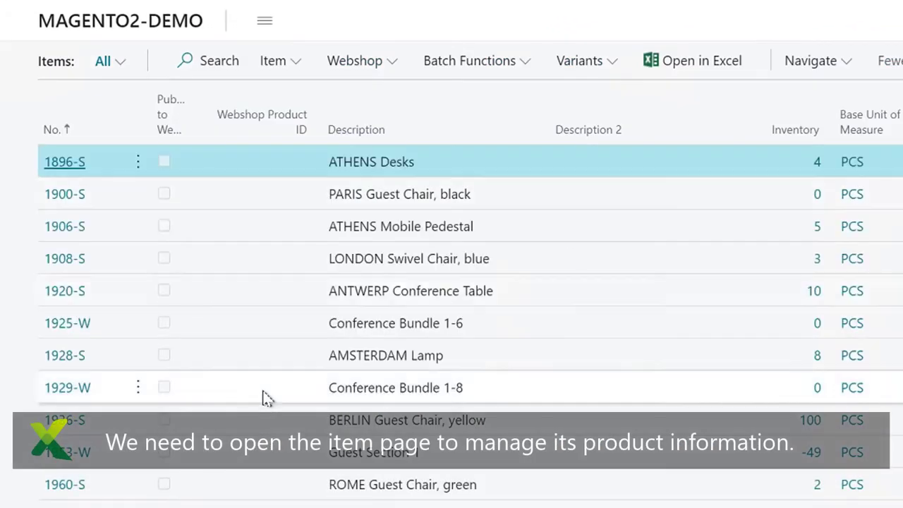
{"action": "scroll", "coordinate": [261, 397], "scroll_direction": "down", "scroll_amount": 10}
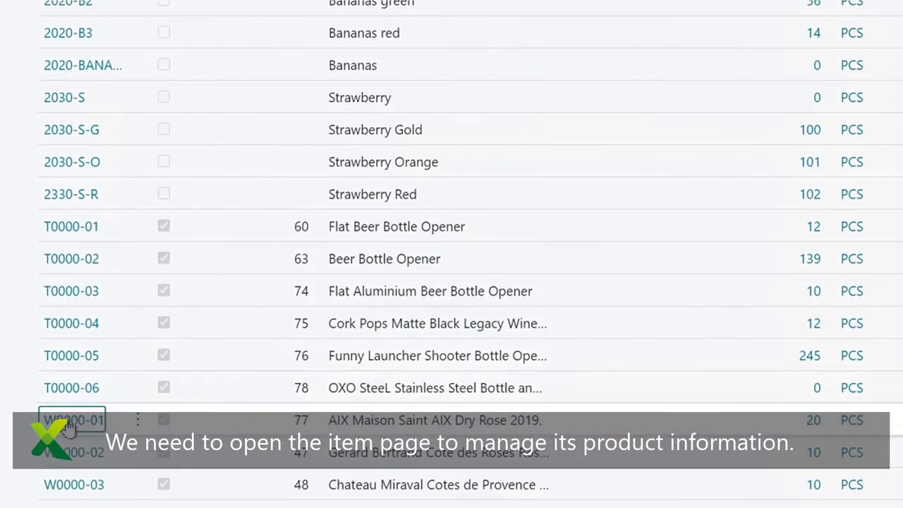
{"action": "left_click", "coordinate": [67, 423]}
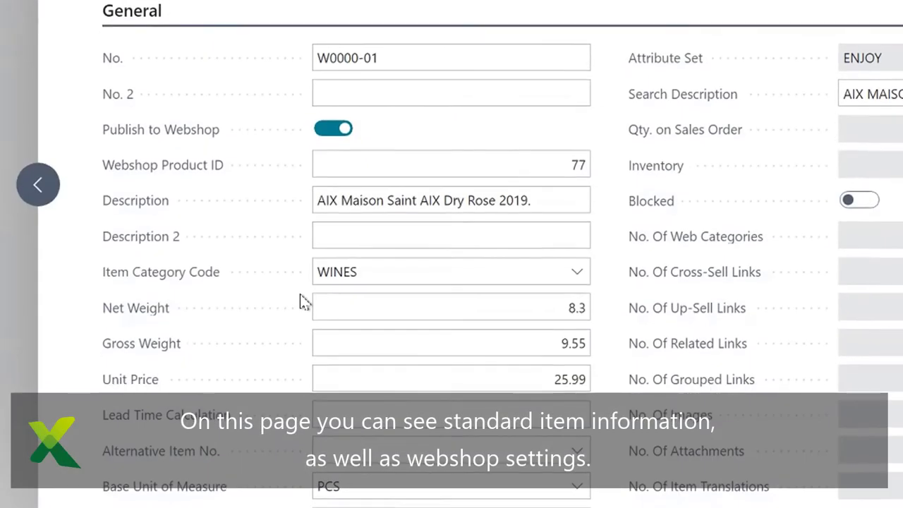
{"action": "left_click", "coordinate": [330, 228]}
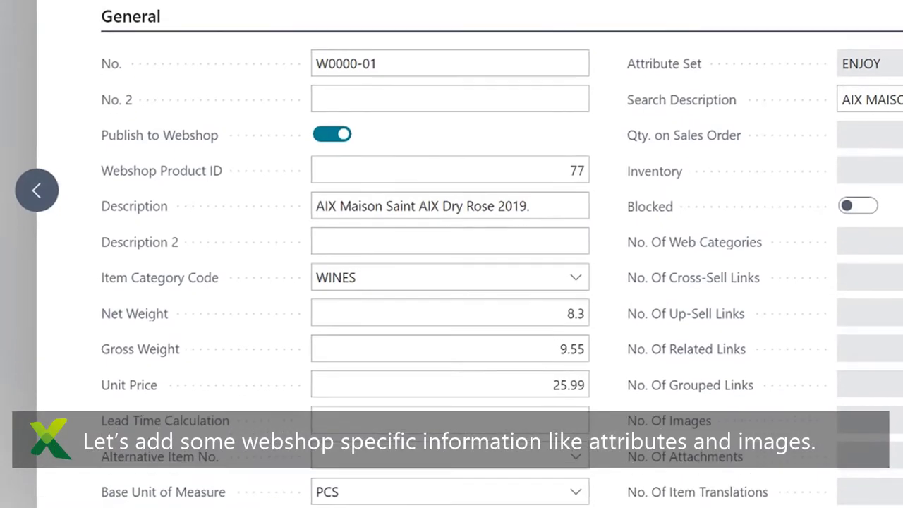
Open the webshop attributes of item W0000-01 and begin editing the value of the Variety attribute
{"action": "left_click", "coordinate": [180, 65]}
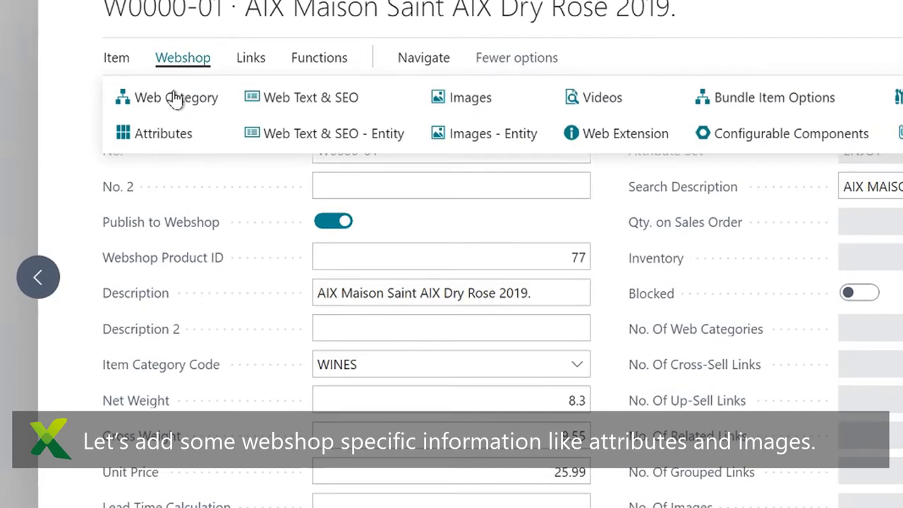
{"action": "left_click", "coordinate": [157, 135]}
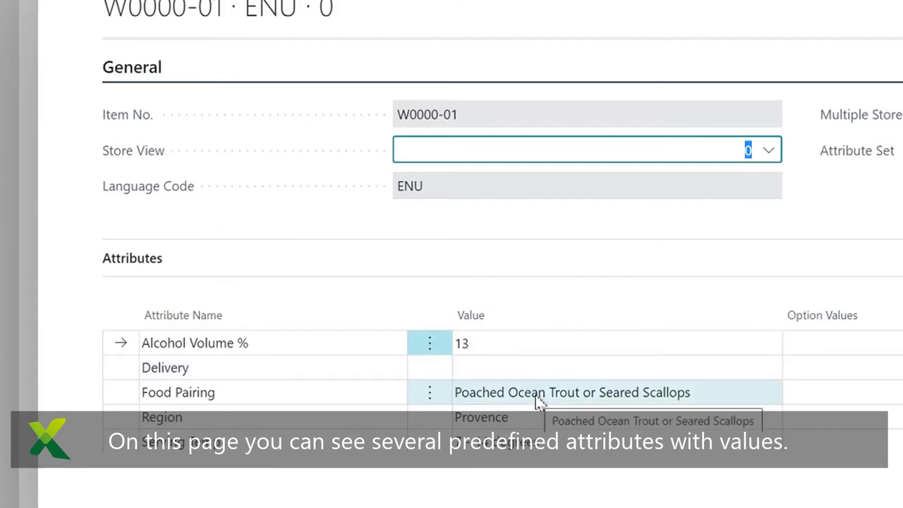
{"action": "scroll", "coordinate": [537, 401], "scroll_direction": "down", "scroll_amount": 5}
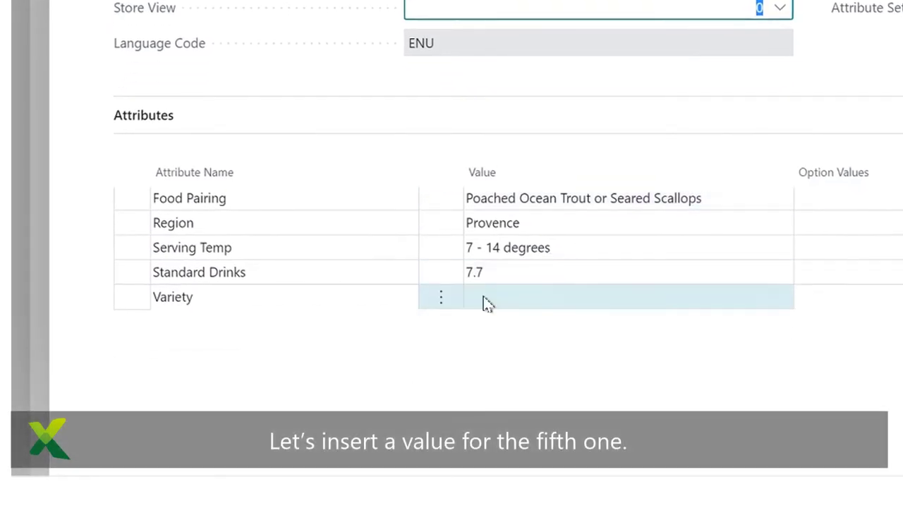
{"action": "left_click", "coordinate": [485, 299]}
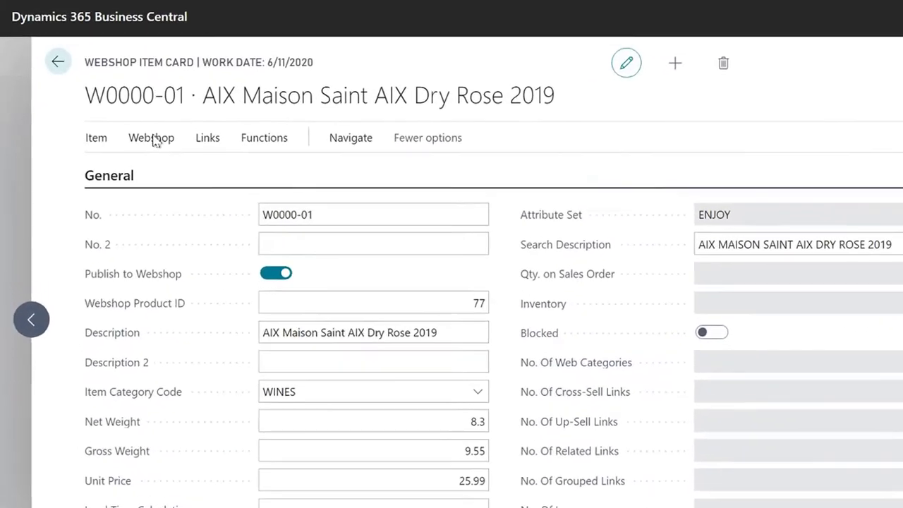
Create a new web text for item W0000-01 and set its sales channel to MAGENTO2
{"action": "left_click", "coordinate": [155, 141]}
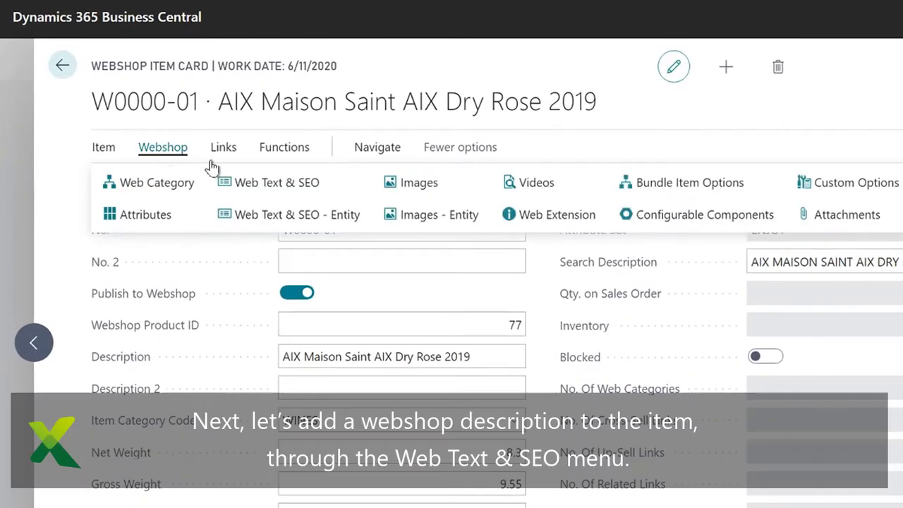
{"action": "left_click", "coordinate": [318, 185]}
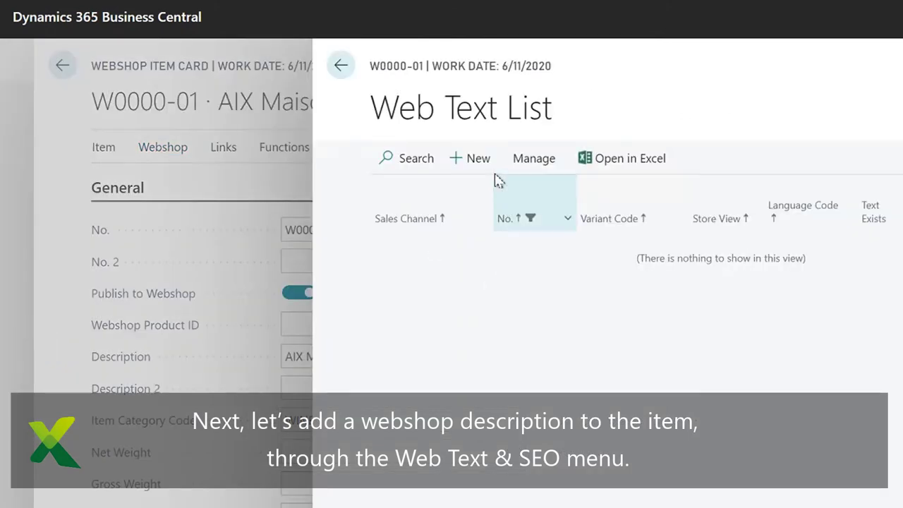
{"action": "left_click", "coordinate": [489, 167]}
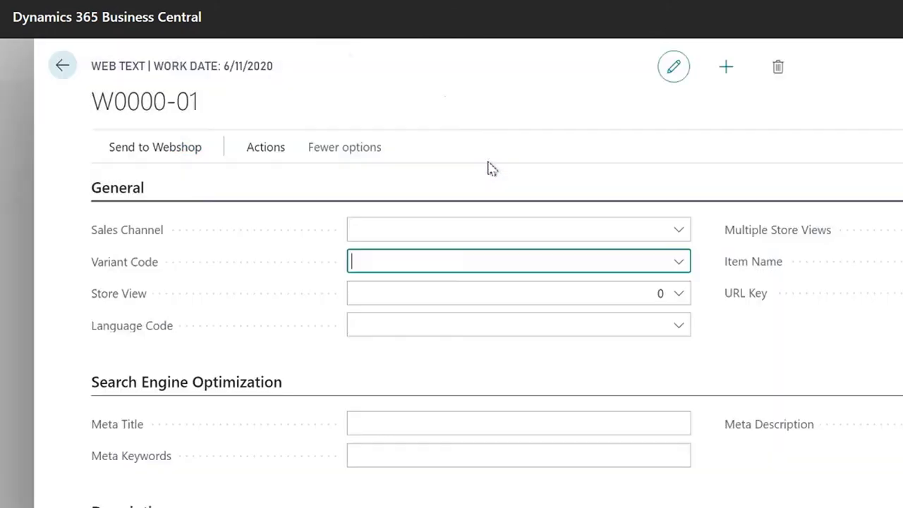
{"action": "left_click", "coordinate": [676, 232]}
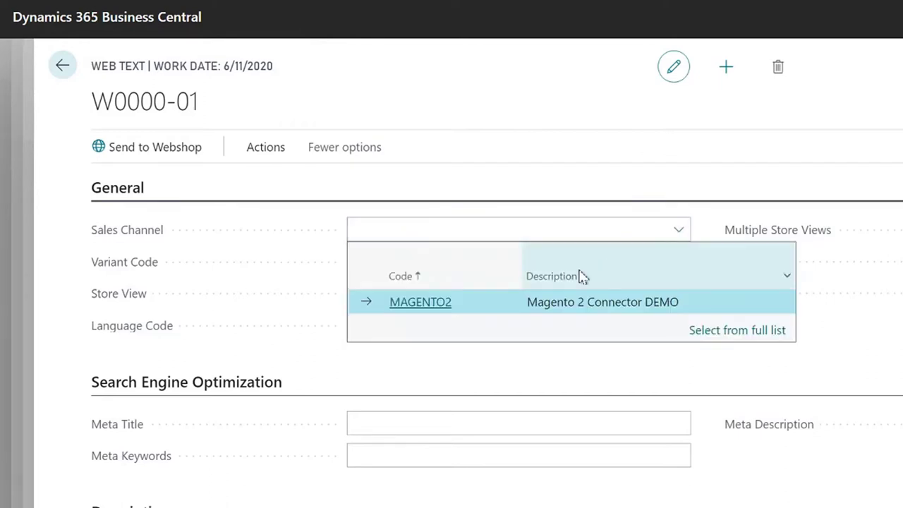
{"action": "left_click", "coordinate": [439, 305]}
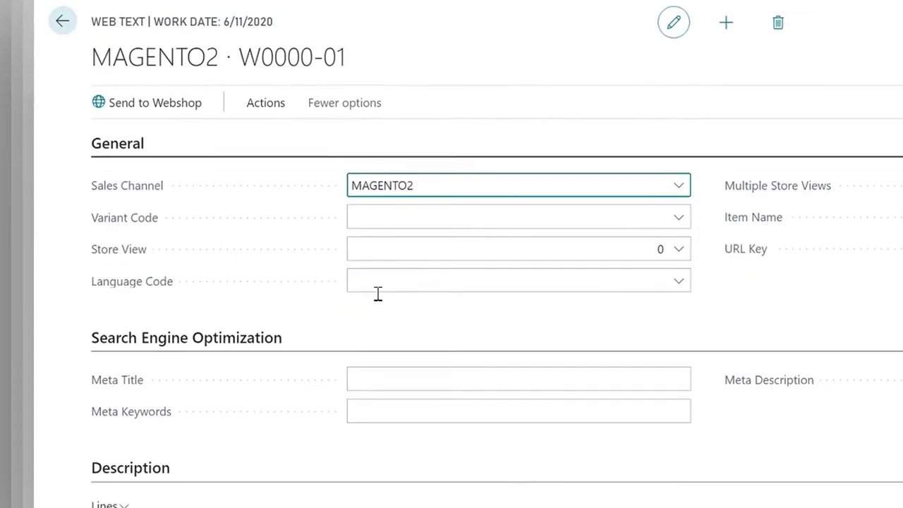
Paste the formatted "About Rose" and Provence text as the web text's HTML description, then return to the item card
{"action": "scroll", "coordinate": [125, 415], "scroll_direction": "down", "scroll_amount": 4}
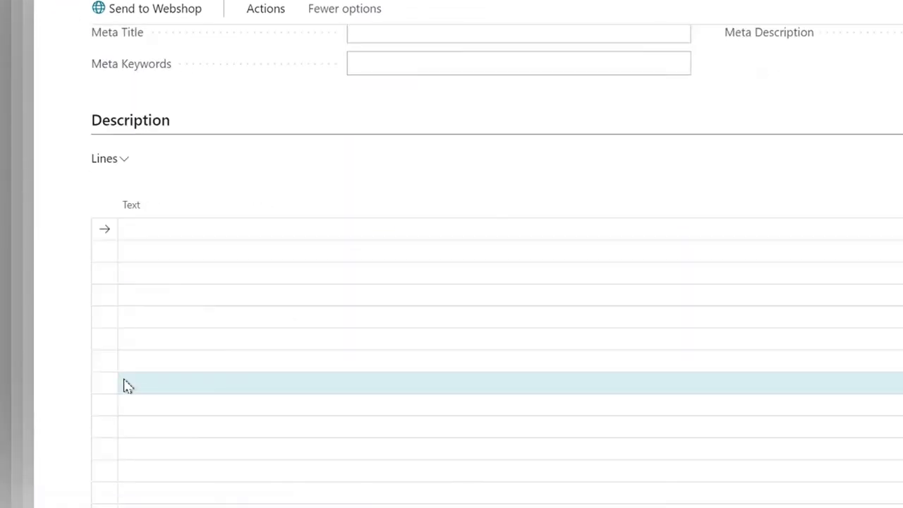
{"action": "left_click", "coordinate": [123, 169]}
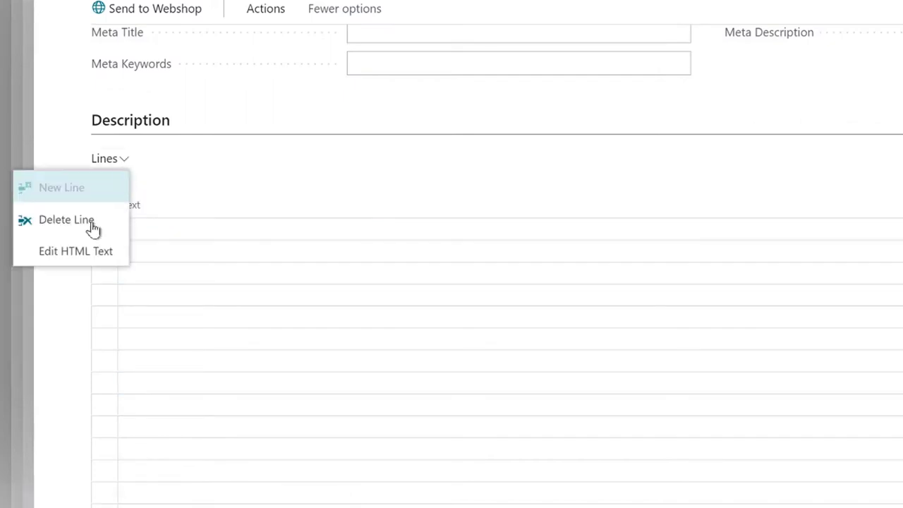
{"action": "left_click", "coordinate": [76, 252]}
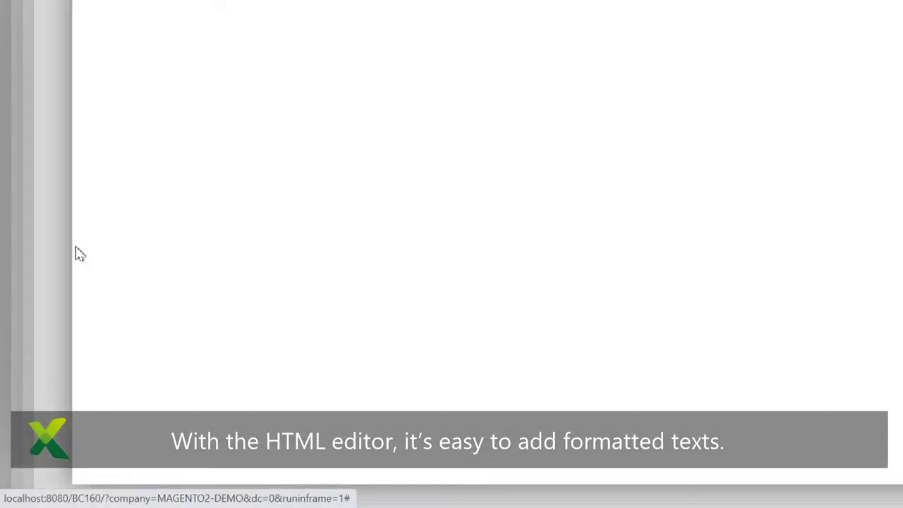
{"action": "left_click", "coordinate": [167, 184]}
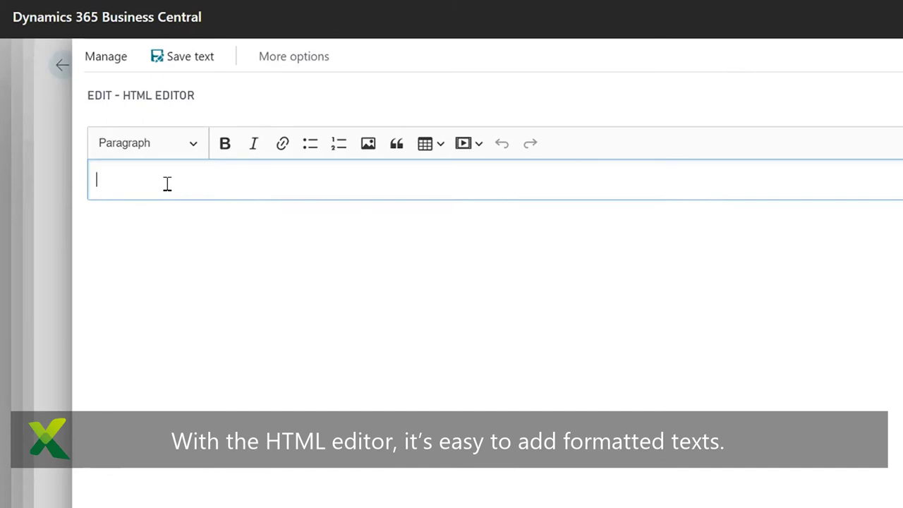
{"action": "key", "text": "ctrl+v"}
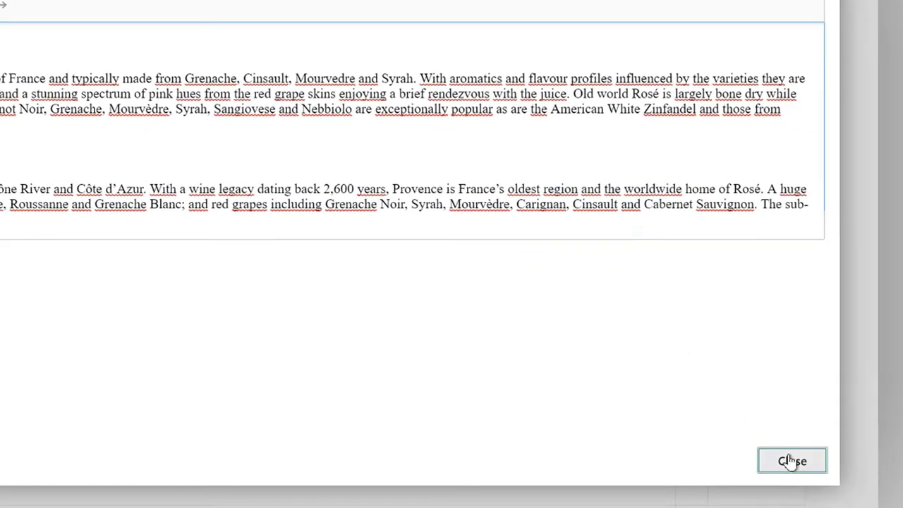
{"action": "left_click", "coordinate": [792, 461]}
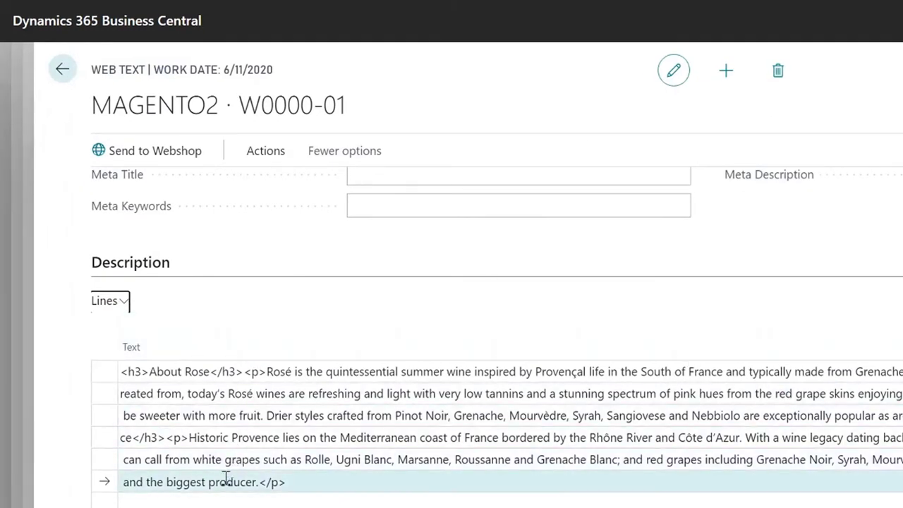
{"action": "left_click", "coordinate": [63, 69]}
{"action": "left_click", "coordinate": [77, 71]}
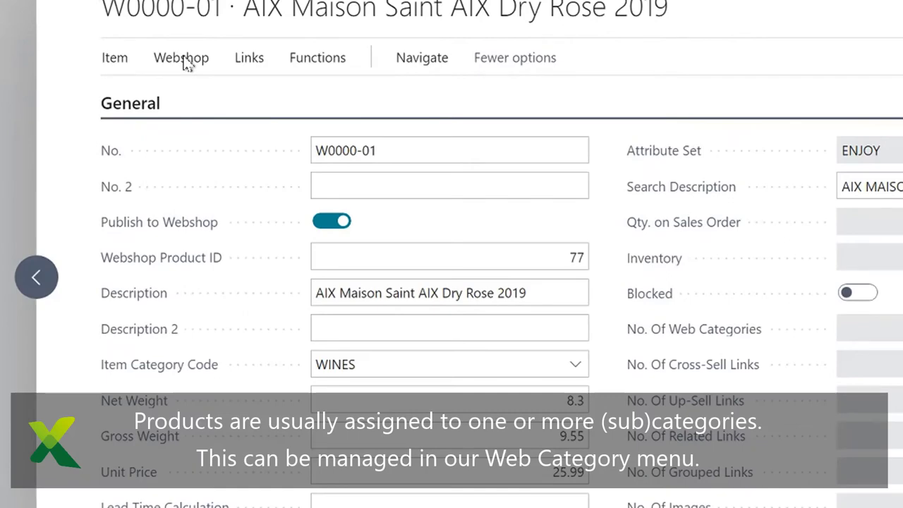
Assign item W0000-01 to the web category Wines and its subcategory Rose, then return to the item card
{"action": "left_click", "coordinate": [185, 62]}
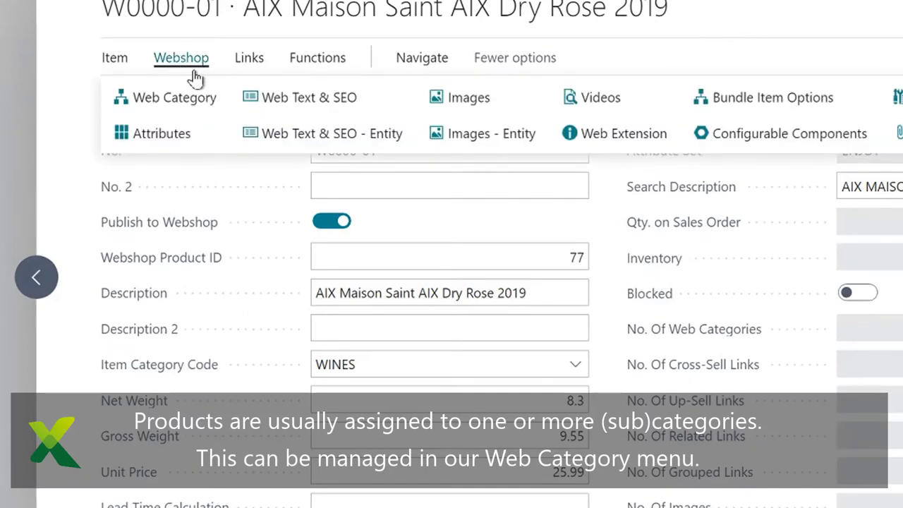
{"action": "left_click", "coordinate": [185, 94]}
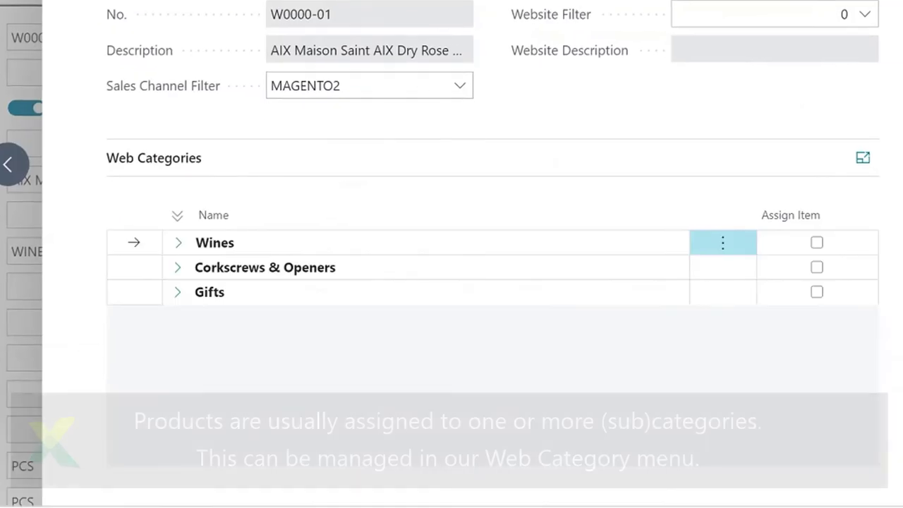
{"action": "left_click", "coordinate": [177, 243]}
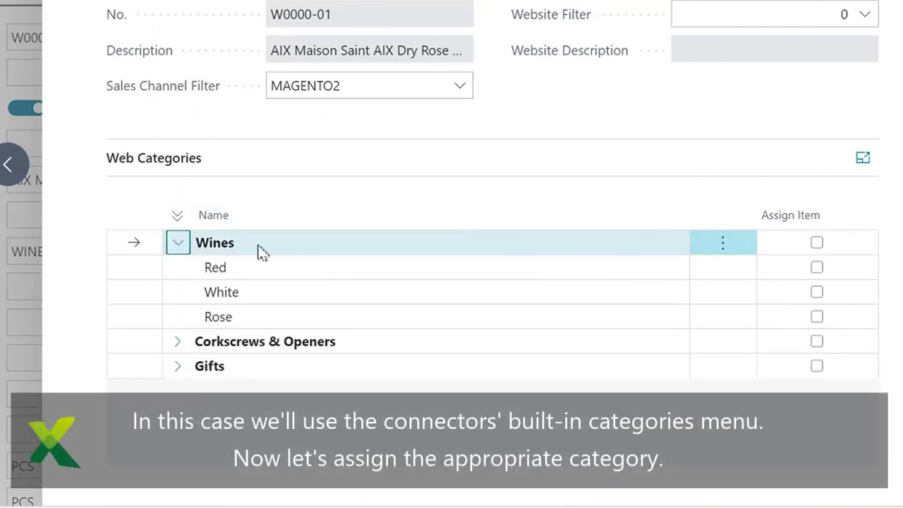
{"action": "left_click", "coordinate": [818, 318]}
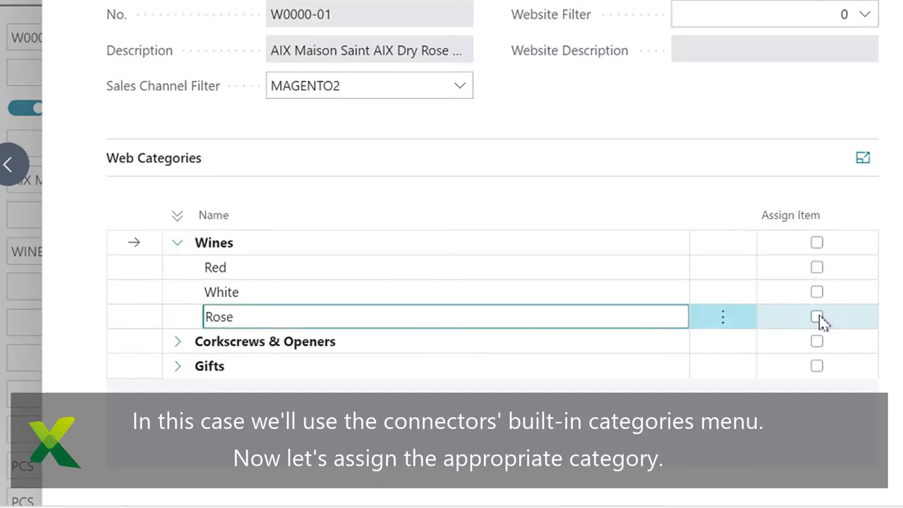
{"action": "left_click", "coordinate": [816, 243]}
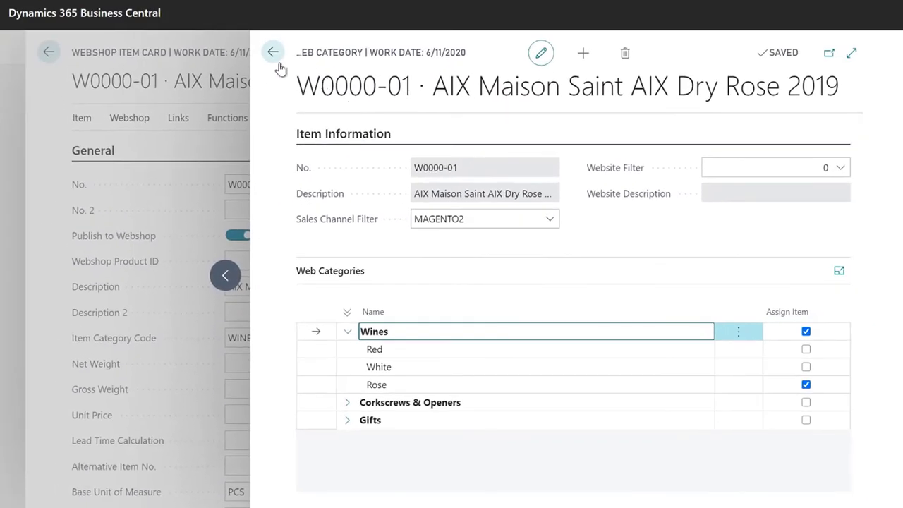
{"action": "left_click", "coordinate": [272, 53]}
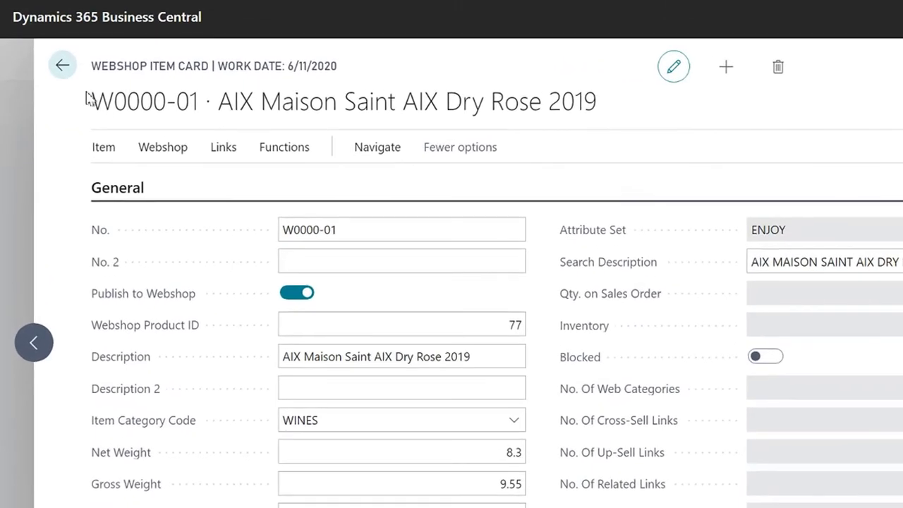
Open the webshop images of item W0000-01 and set the first image line's sales channel to MAGENTO2
{"action": "left_click", "coordinate": [158, 146]}
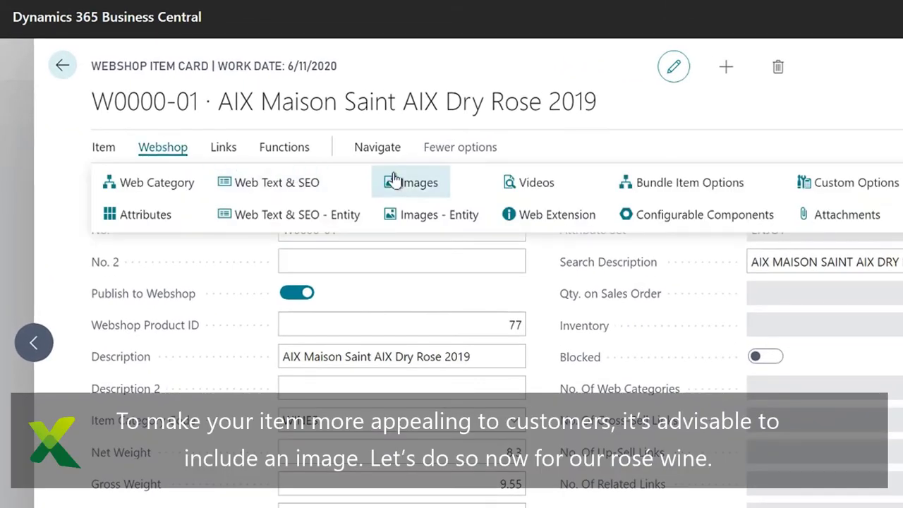
{"action": "left_click", "coordinate": [414, 184]}
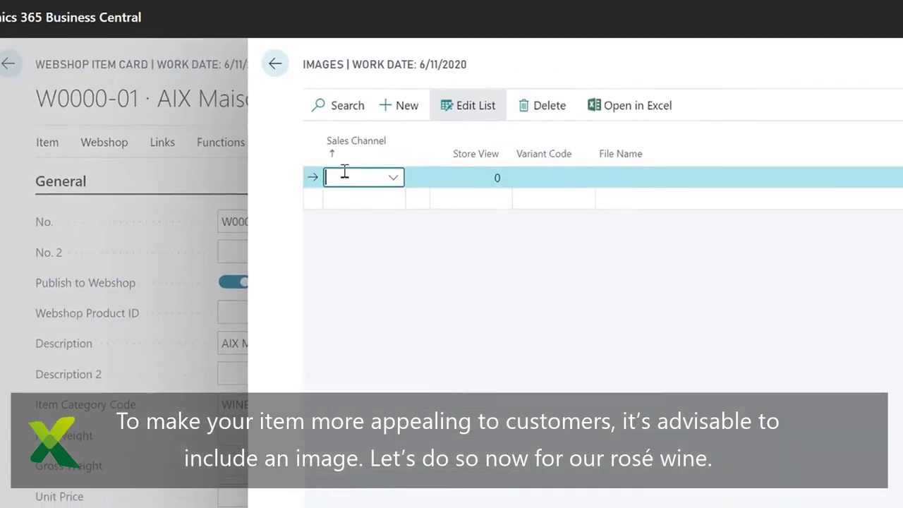
{"action": "left_click", "coordinate": [243, 165]}
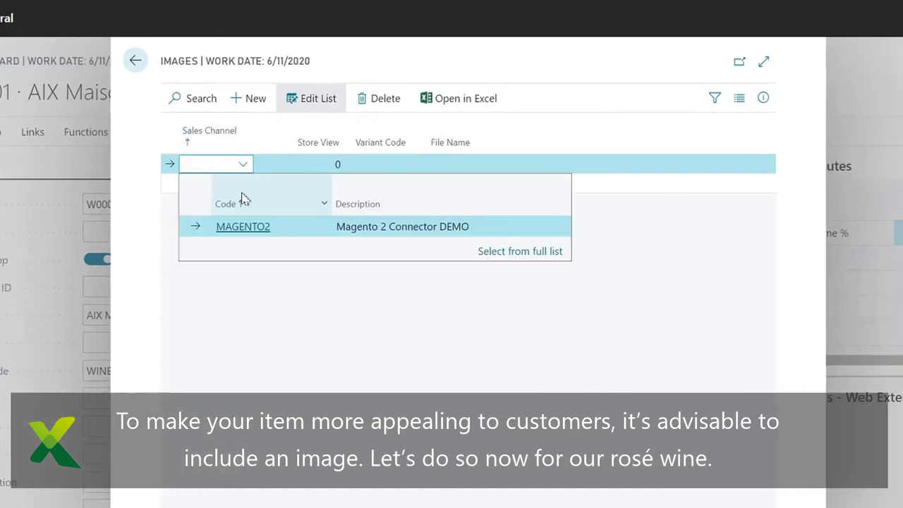
{"action": "left_click", "coordinate": [244, 226]}
Upload the AIX bottle picture 42990.png as the file of the first image line
{"action": "left_click", "coordinate": [459, 163]}
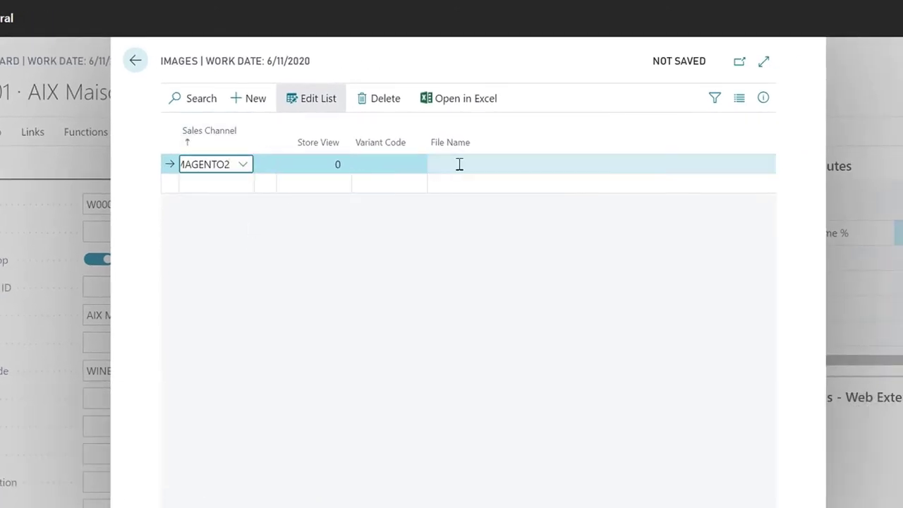
{"action": "left_click", "coordinate": [727, 167]}
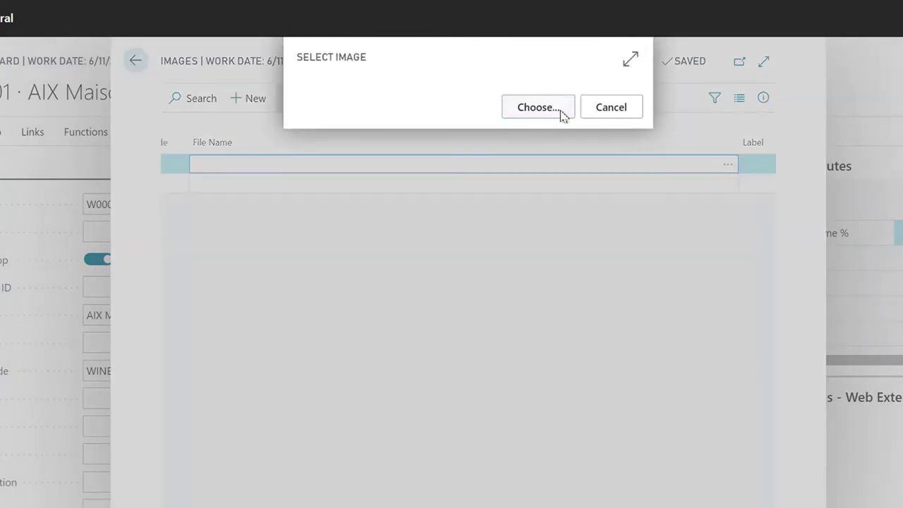
{"action": "left_click", "coordinate": [562, 113]}
{"action": "scroll", "coordinate": [678, 308], "scroll_direction": "down", "scroll_amount": 3}
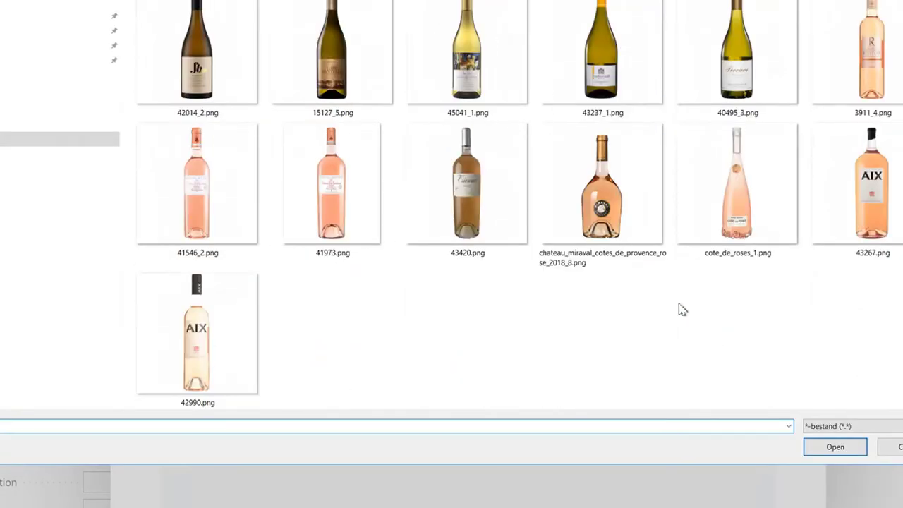
{"action": "left_click", "coordinate": [216, 339]}
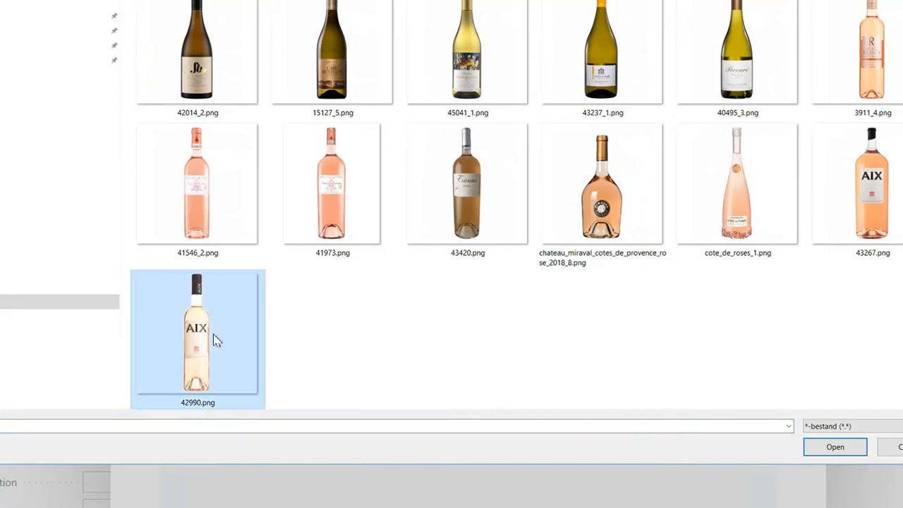
{"action": "left_click", "coordinate": [808, 447]}
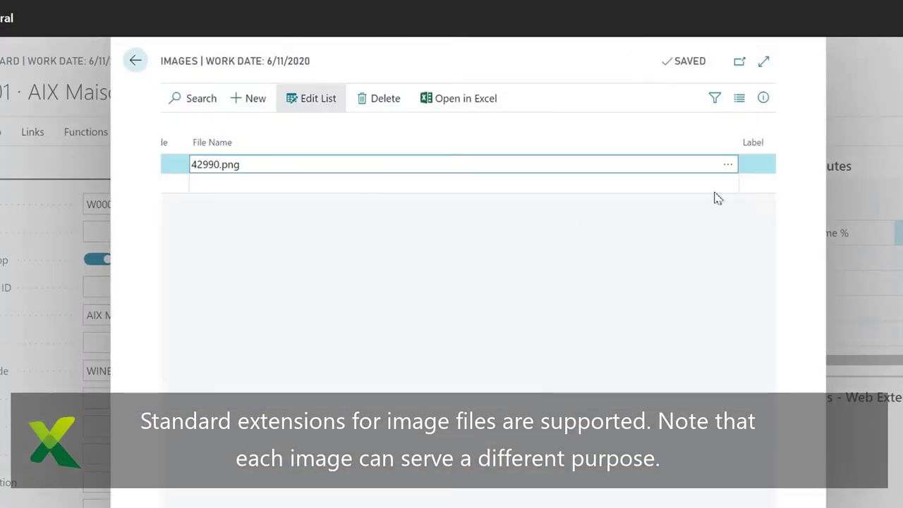
Label the 42990.png image AIX_Provence_Ros
{"action": "left_click", "coordinate": [768, 163]}
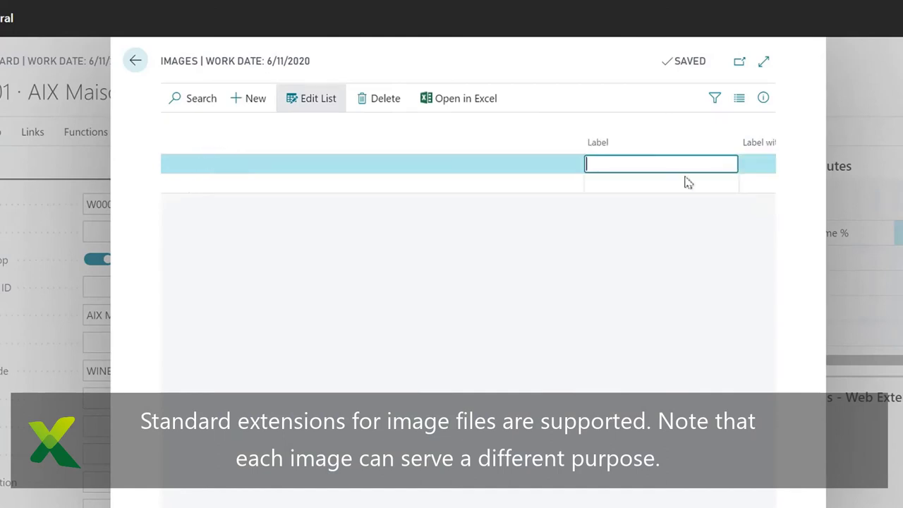
{"action": "type", "text": "AIX_Provence_Ros"}
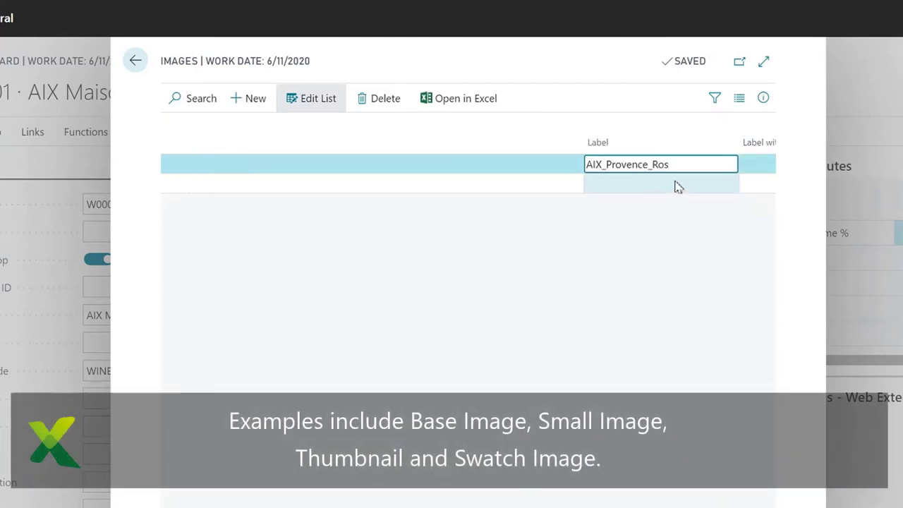
{"action": "left_click", "coordinate": [758, 164]}
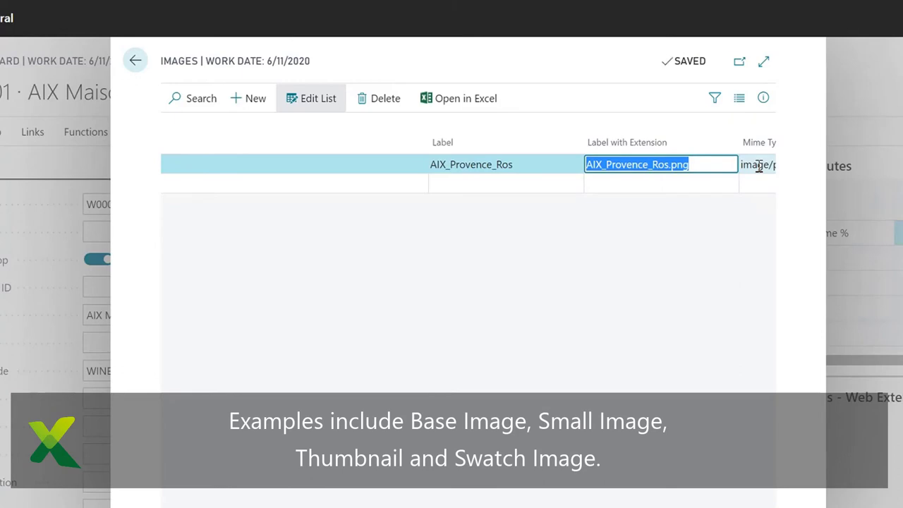
Mark the 42990.png image as Base Image, Small Image, Thumbnail and Swatch Image
{"action": "scroll", "coordinate": [468, 164], "scroll_direction": "right", "scroll_amount": 10}
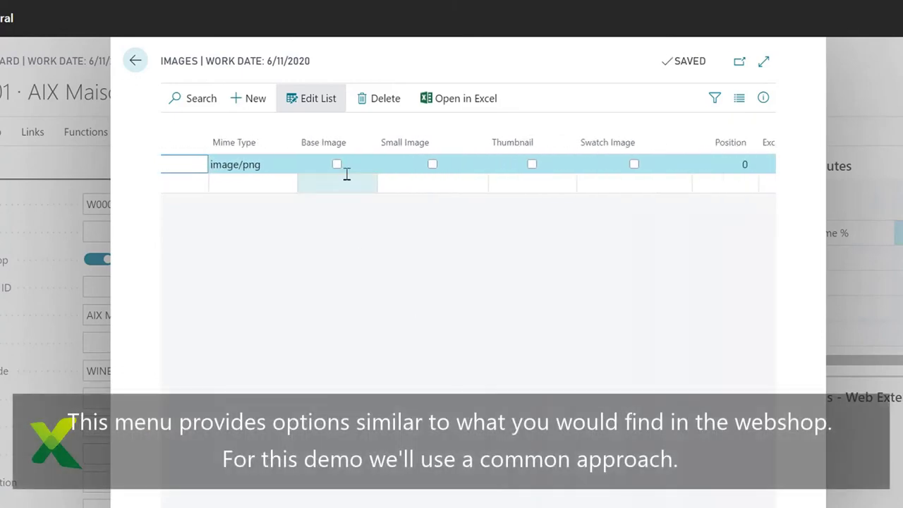
{"action": "left_click", "coordinate": [337, 165]}
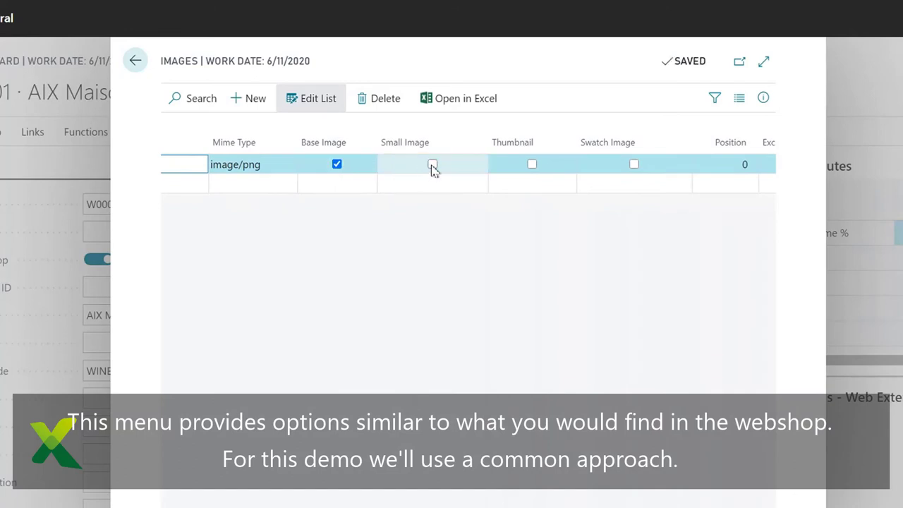
{"action": "left_click", "coordinate": [433, 164]}
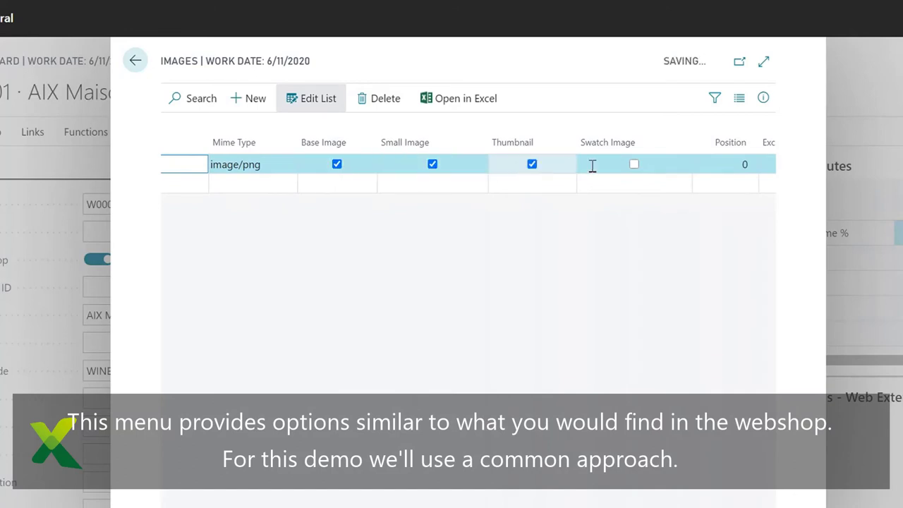
{"action": "left_click", "coordinate": [633, 167]}
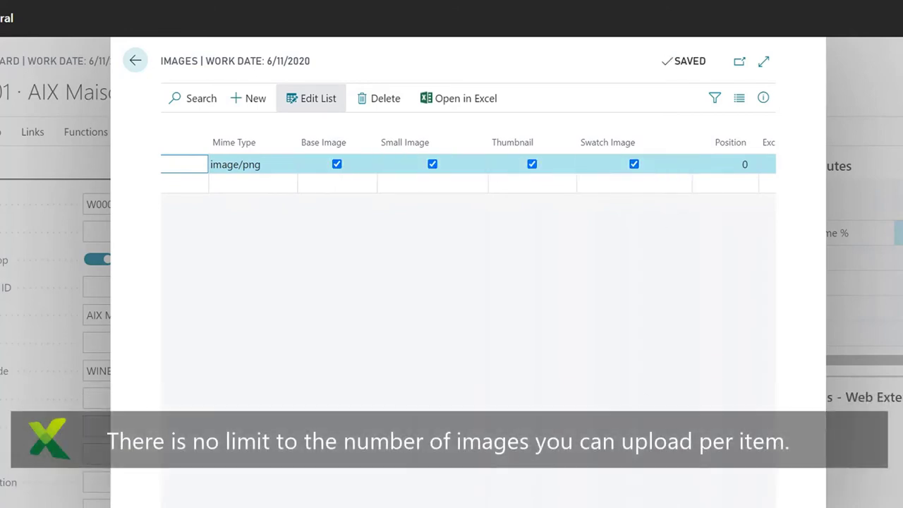
Add a second image line for the item with sales channel MAGENTO2
{"action": "scroll", "coordinate": [469, 166], "scroll_direction": "left", "scroll_amount": 6}
{"action": "scroll", "coordinate": [468, 166], "scroll_direction": "left", "scroll_amount": 3}
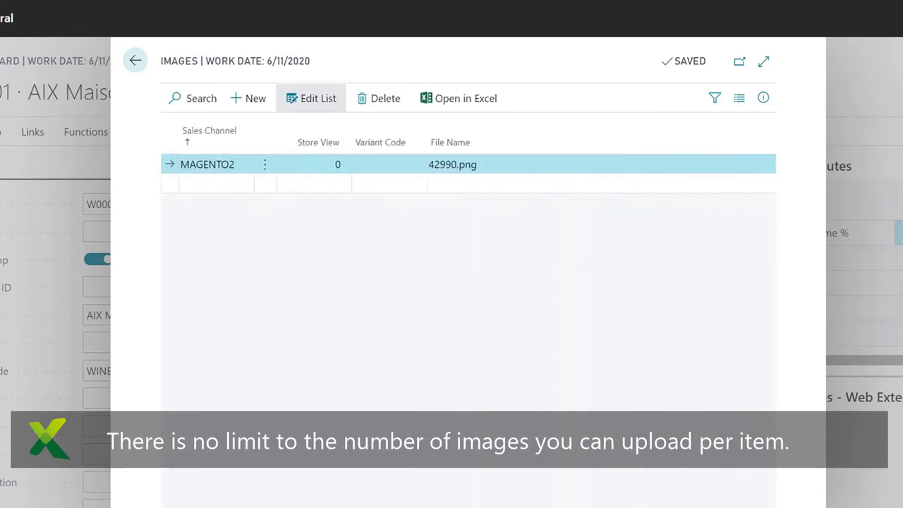
{"action": "left_click", "coordinate": [218, 182]}
{"action": "left_click", "coordinate": [243, 183]}
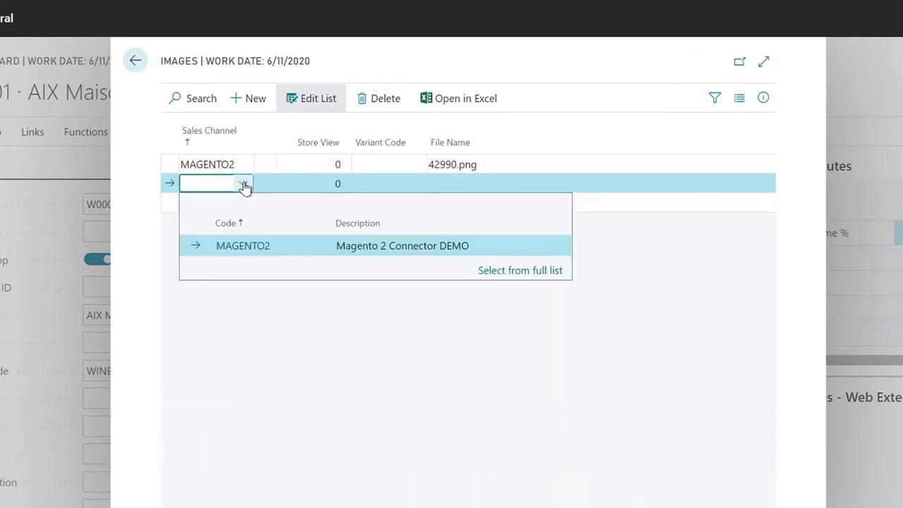
{"action": "left_click", "coordinate": [233, 248]}
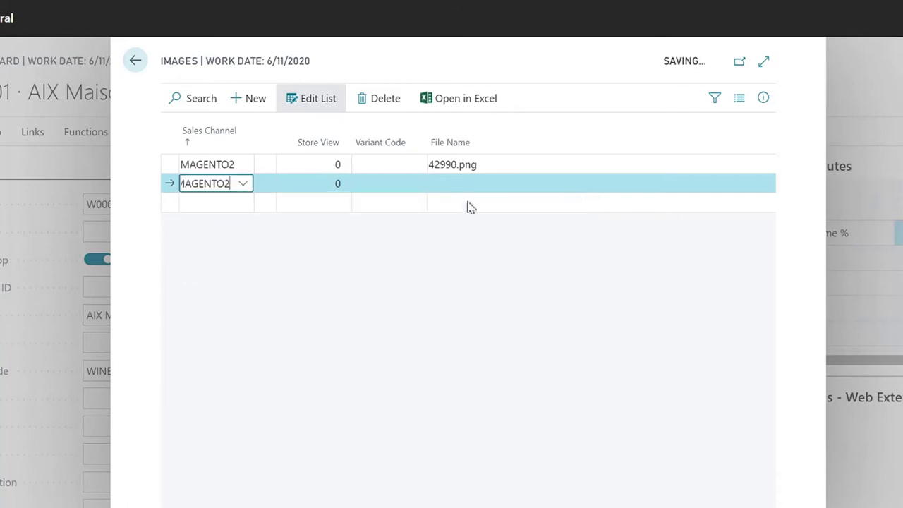
Upload AIX_Provence_Ros_6pack.jpg as the file of the second image line
{"action": "left_click", "coordinate": [455, 182]}
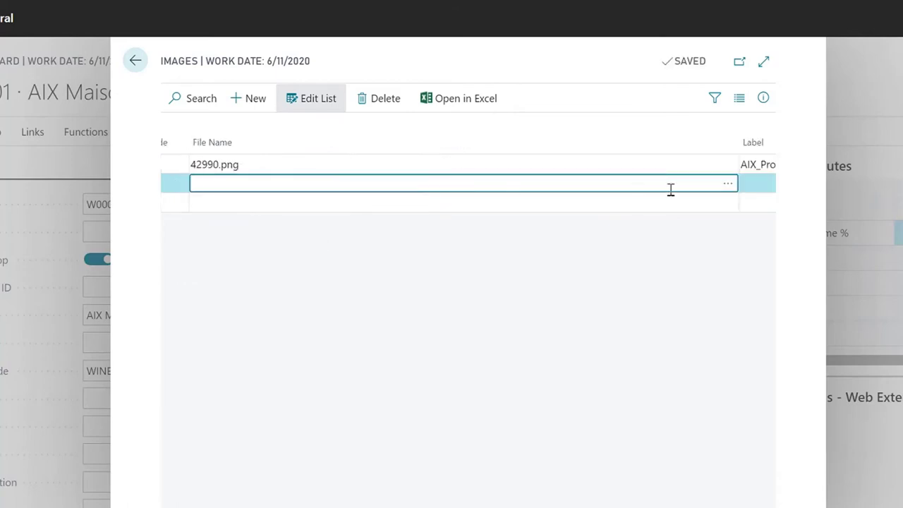
{"action": "left_click", "coordinate": [727, 184]}
{"action": "left_click", "coordinate": [536, 107]}
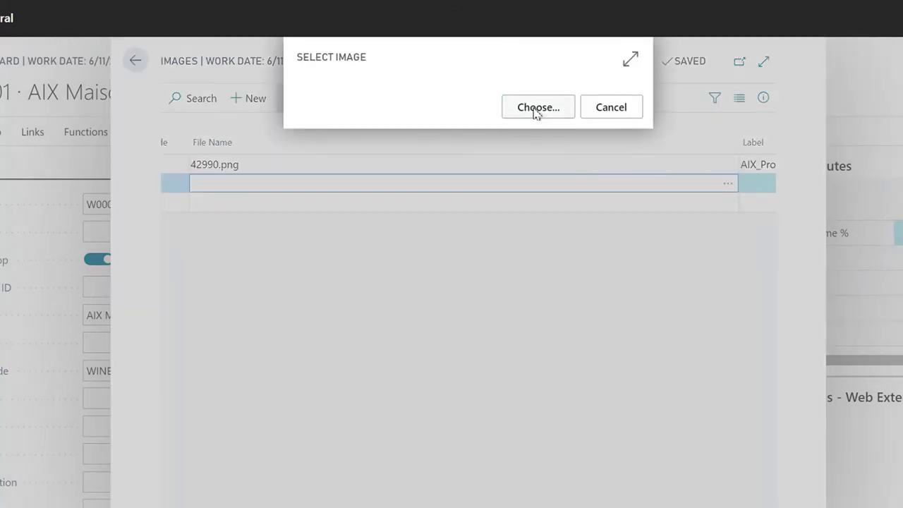
{"action": "left_click", "coordinate": [161, 92]}
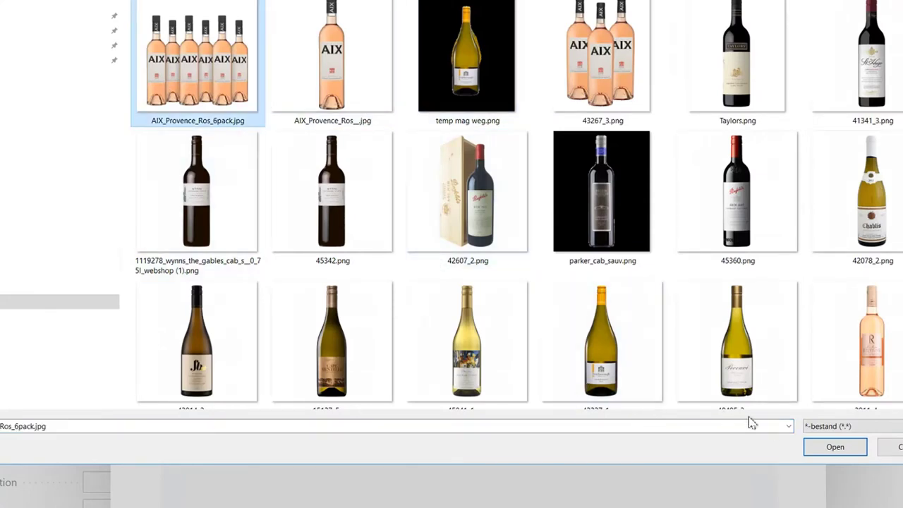
{"action": "left_click", "coordinate": [827, 455]}
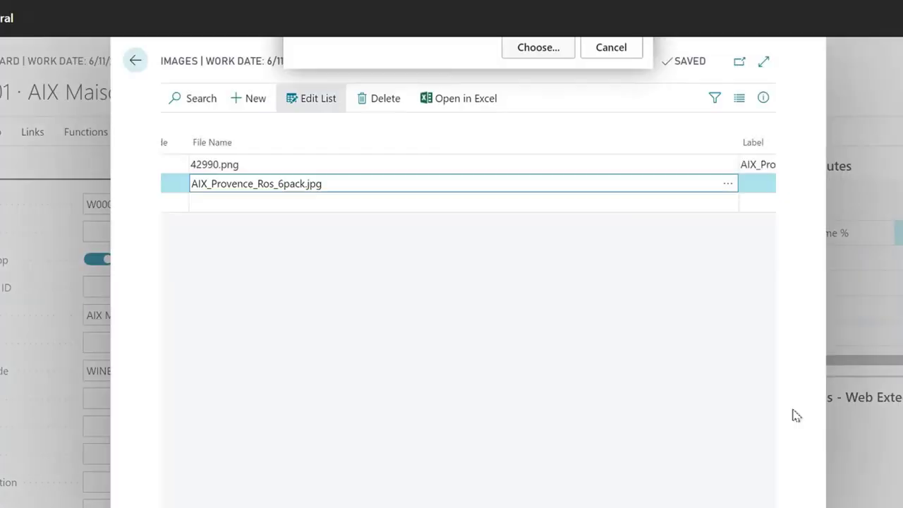
Label the six-pack image AIX_Provence_Ros_6Pack and close the item's image list
{"action": "left_click", "coordinate": [754, 183]}
{"action": "key", "text": "F8"}
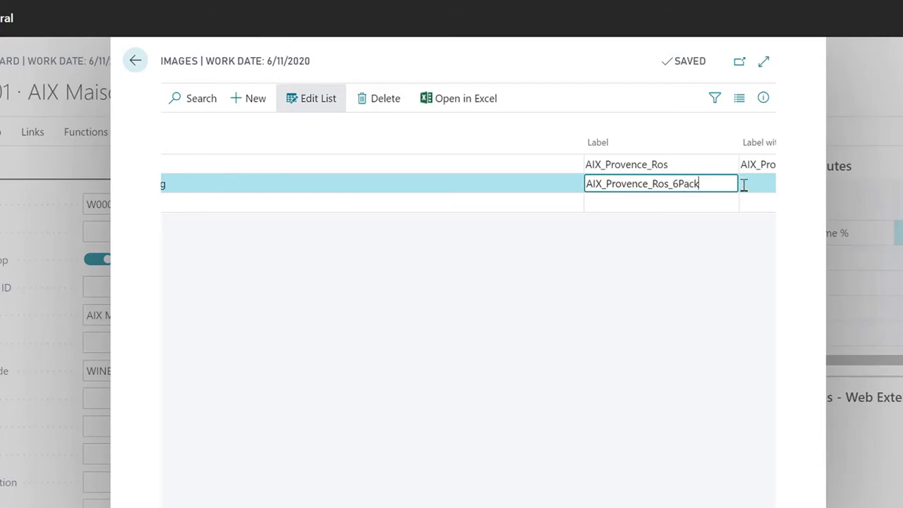
{"action": "left_click", "coordinate": [744, 183]}
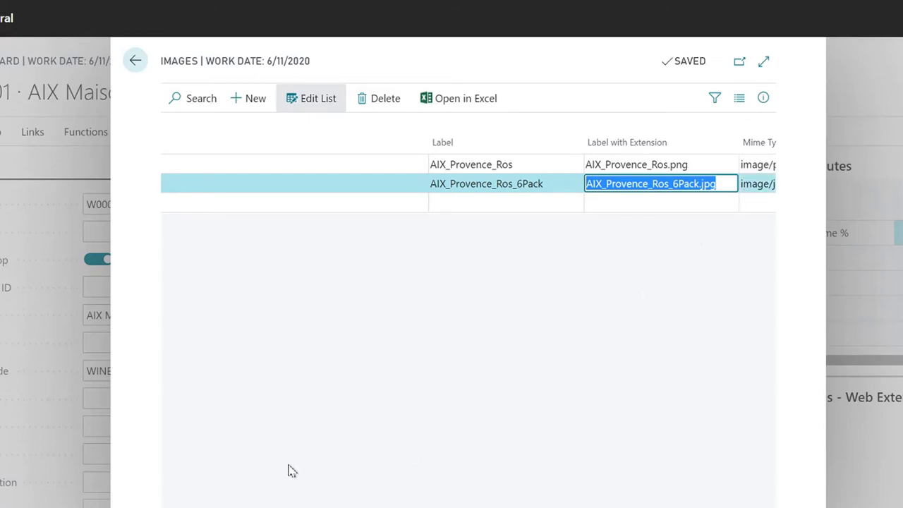
{"action": "left_click", "coordinate": [131, 63]}
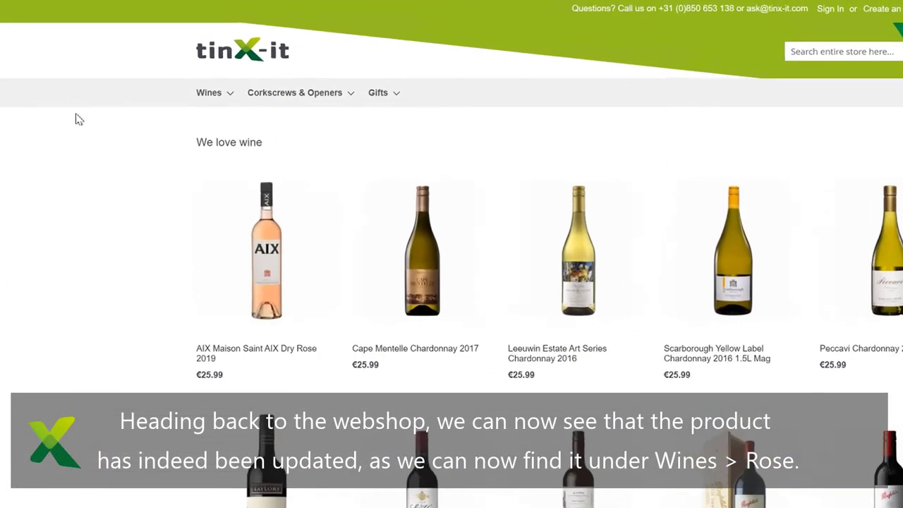
Switch to the tinX-it webshop, open AIX Maison Saint AIX Dry Rose 2019 under Wines > Rose, and examine its images and details text
{"action": "mouse_move", "coordinate": [201, 94]}
{"action": "left_click", "coordinate": [212, 178]}
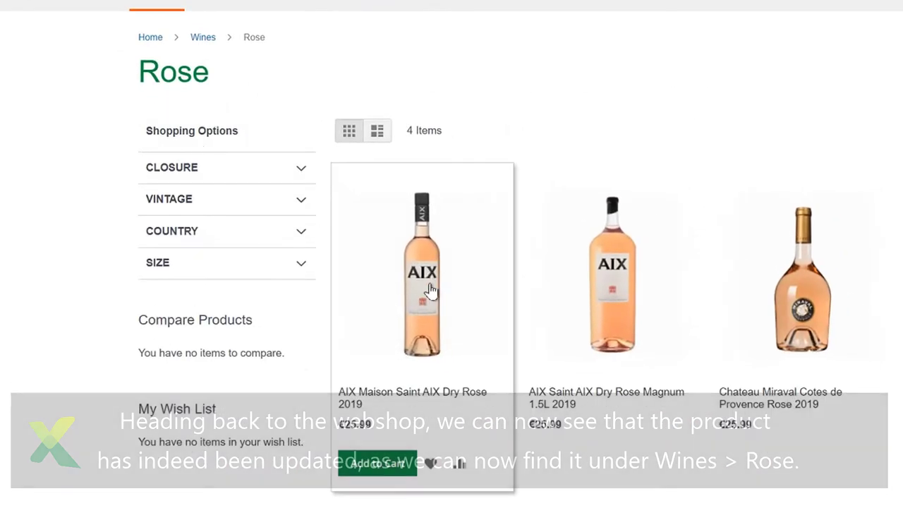
{"action": "left_click", "coordinate": [431, 289]}
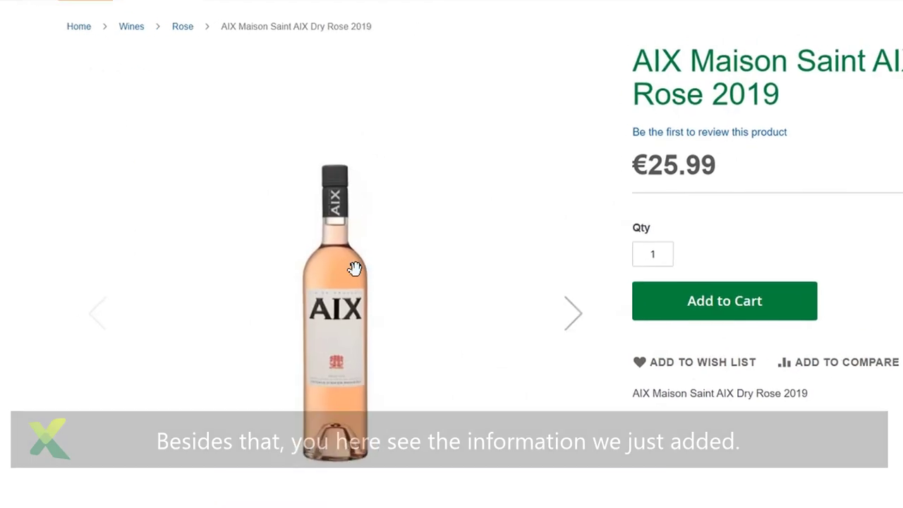
{"action": "scroll", "coordinate": [133, 292], "scroll_direction": "down", "scroll_amount": 6}
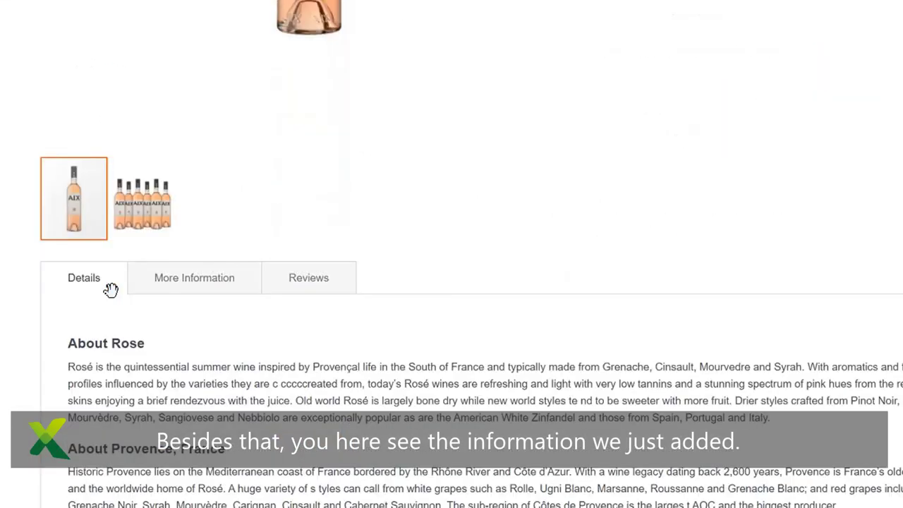
{"action": "scroll", "coordinate": [111, 289], "scroll_direction": "down", "scroll_amount": 3}
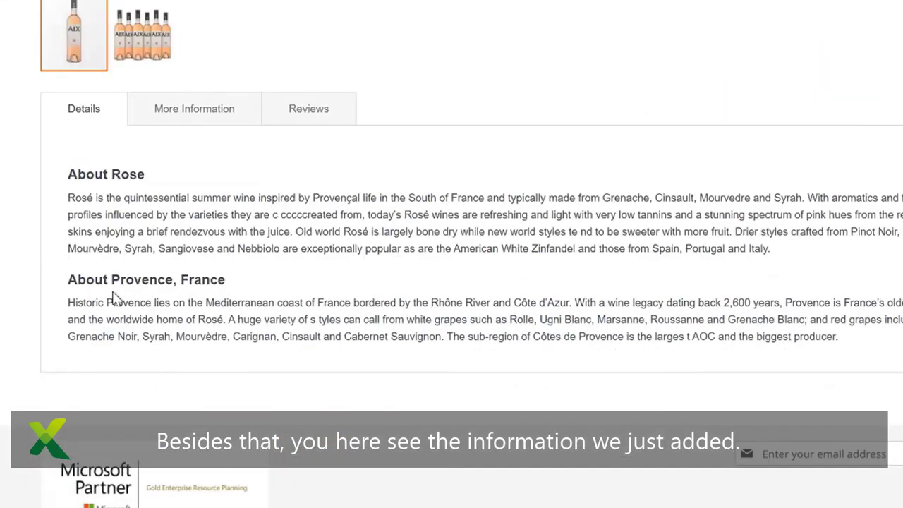
Check the wine's attributes under More Information and add one AIX Maison Saint AIX Dry Rose 2019 to the shopping cart
{"action": "left_click", "coordinate": [207, 122]}
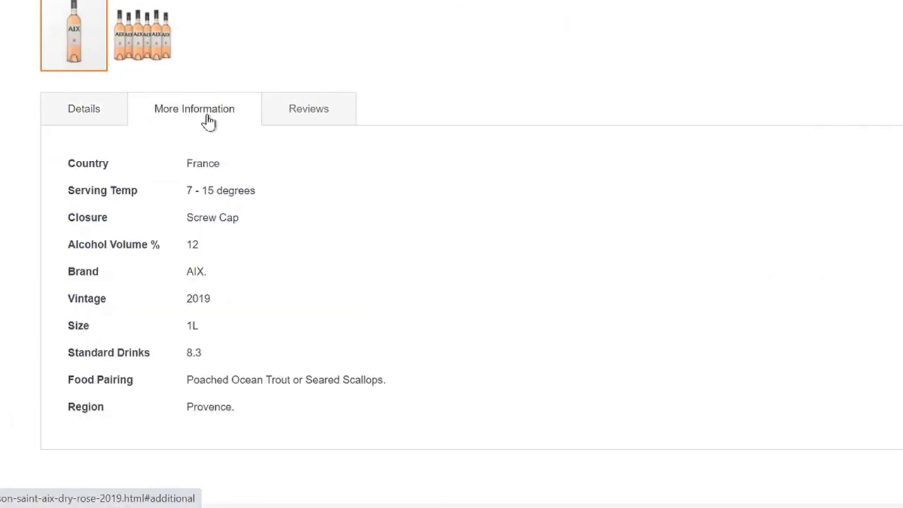
{"action": "scroll", "coordinate": [353, 48], "scroll_direction": "up", "scroll_amount": 8}
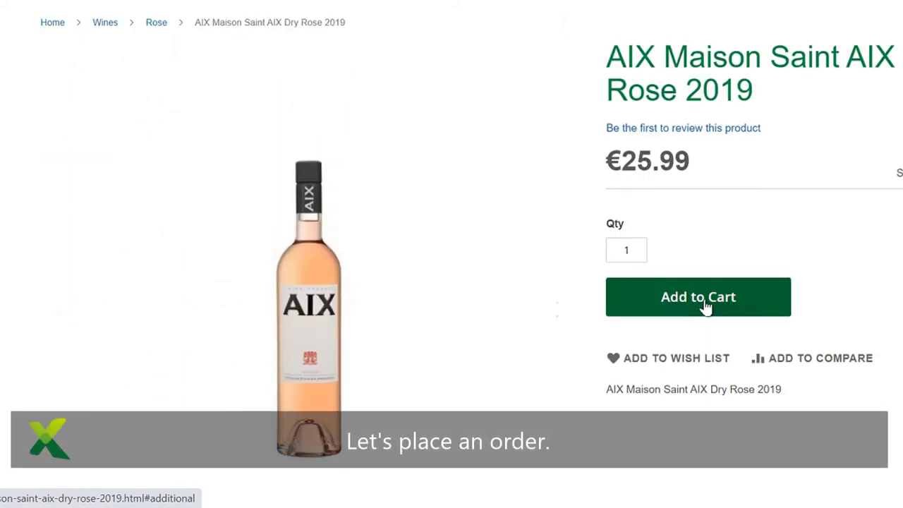
{"action": "left_click", "coordinate": [712, 304]}
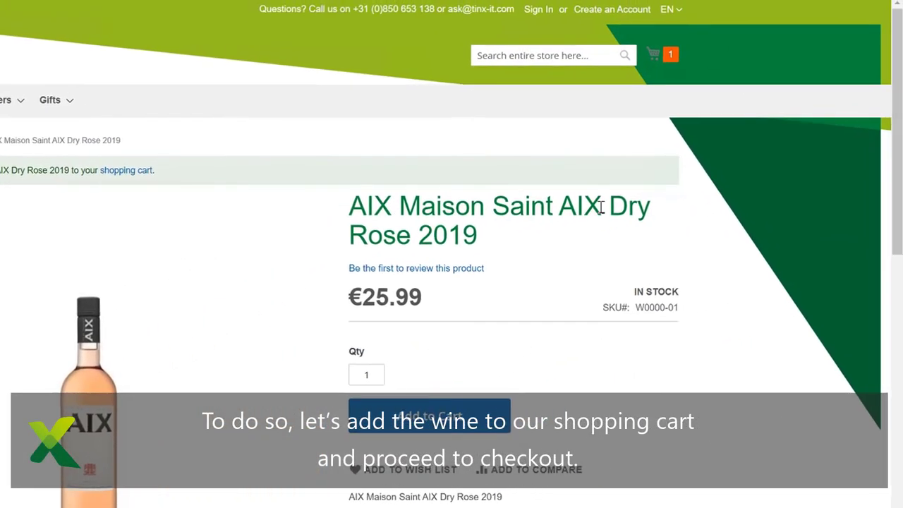
Check out the cart with the saved shipping address and Flat Rate shipping, and place the order with Check / Money order
{"action": "left_click", "coordinate": [671, 57]}
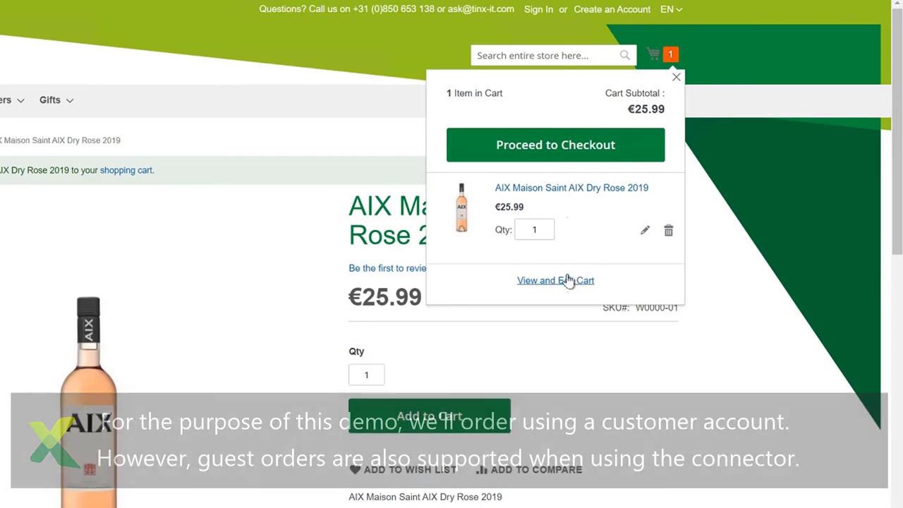
{"action": "left_click", "coordinate": [566, 153]}
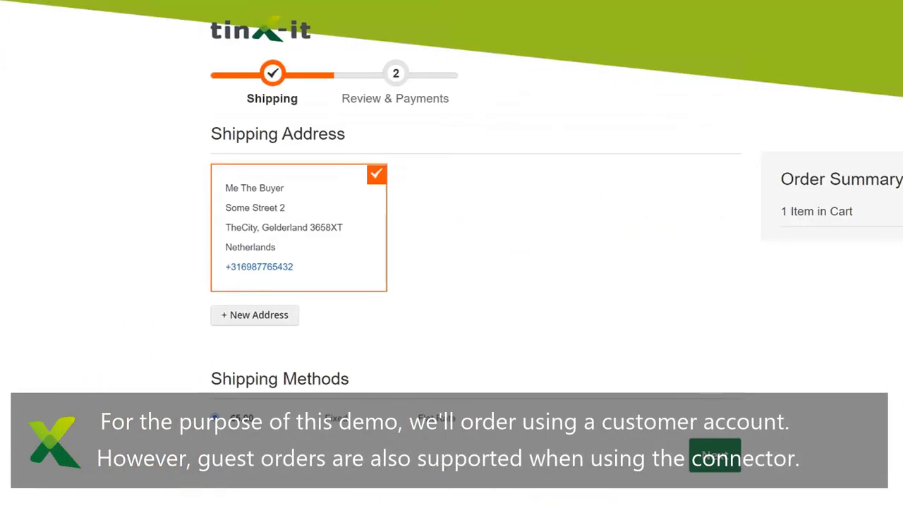
{"action": "left_click", "coordinate": [714, 459]}
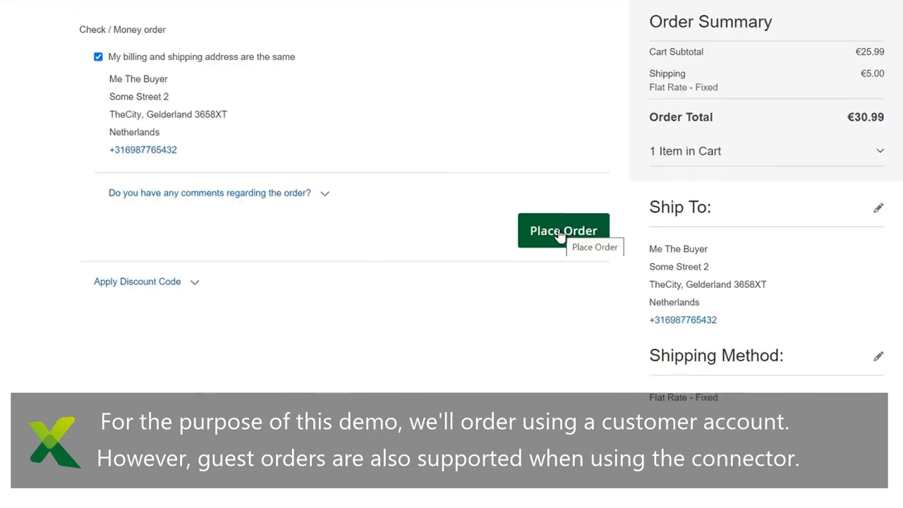
{"action": "left_click", "coordinate": [782, 438]}
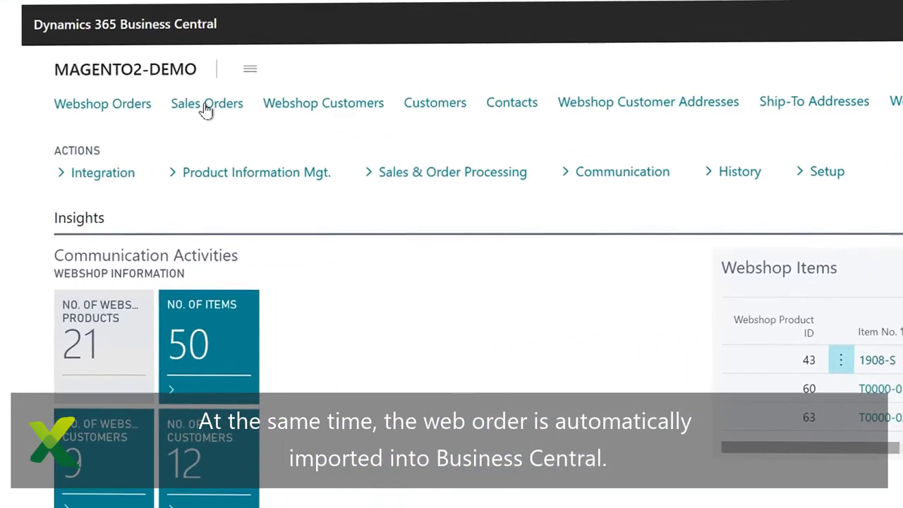
In Business Central, sort the Sales Orders by number in descending order, examine the newest webshop order and return to the list
{"action": "left_click", "coordinate": [191, 106]}
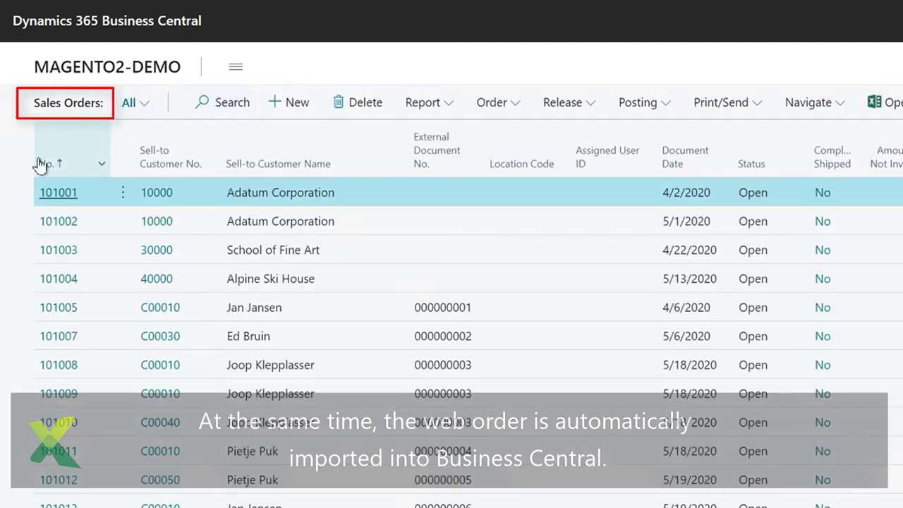
{"action": "left_click", "coordinate": [44, 164]}
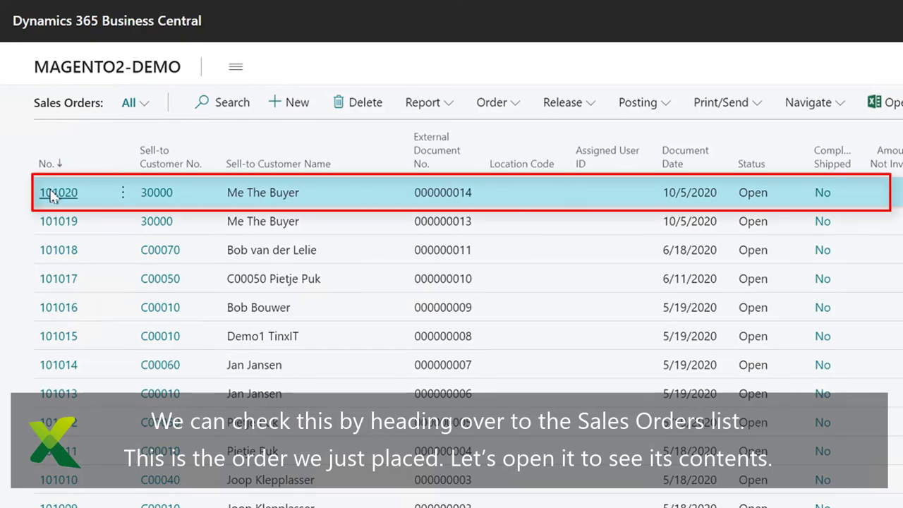
{"action": "left_click", "coordinate": [71, 197]}
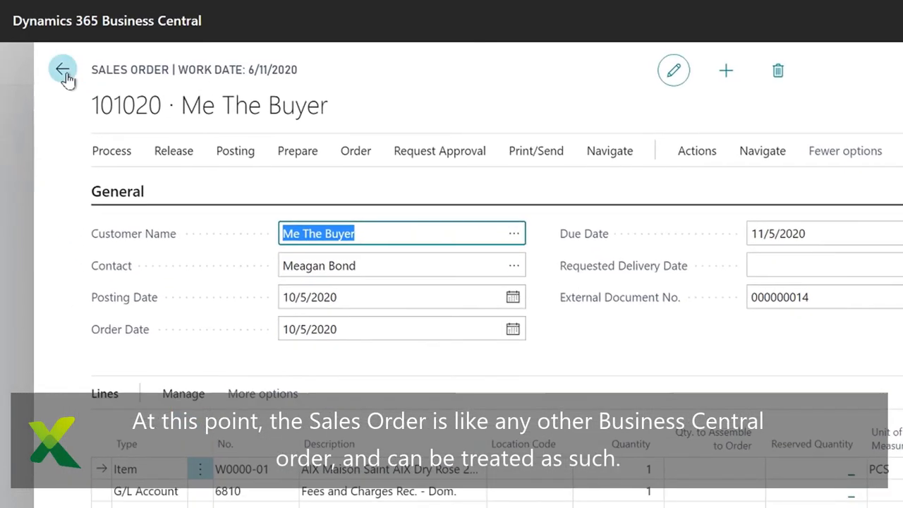
{"action": "left_click", "coordinate": [66, 75]}
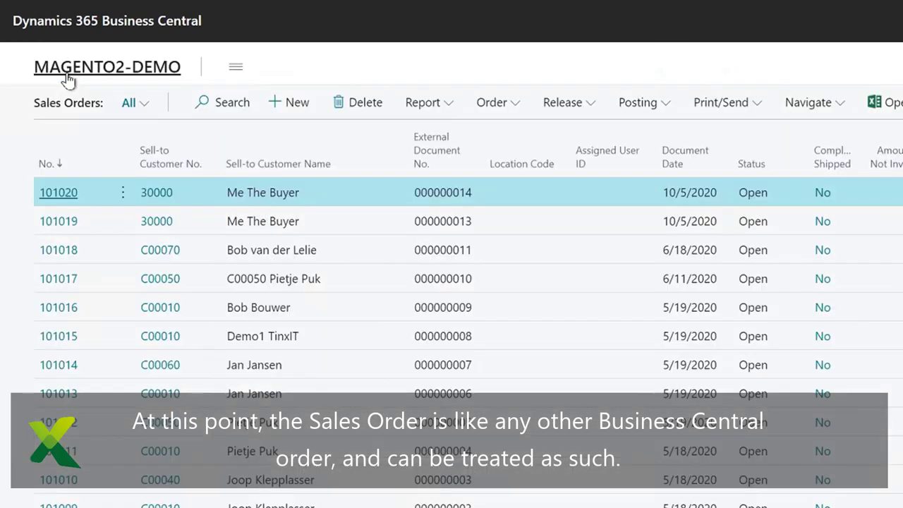